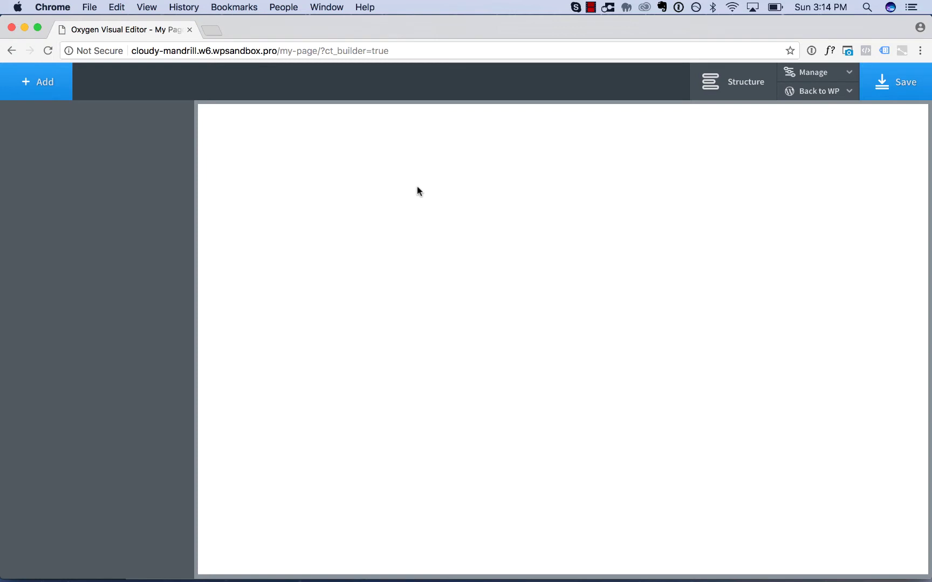
Step: Insert a Header Builder element from the Helpers category onto the empty page
left_click(56, 81)
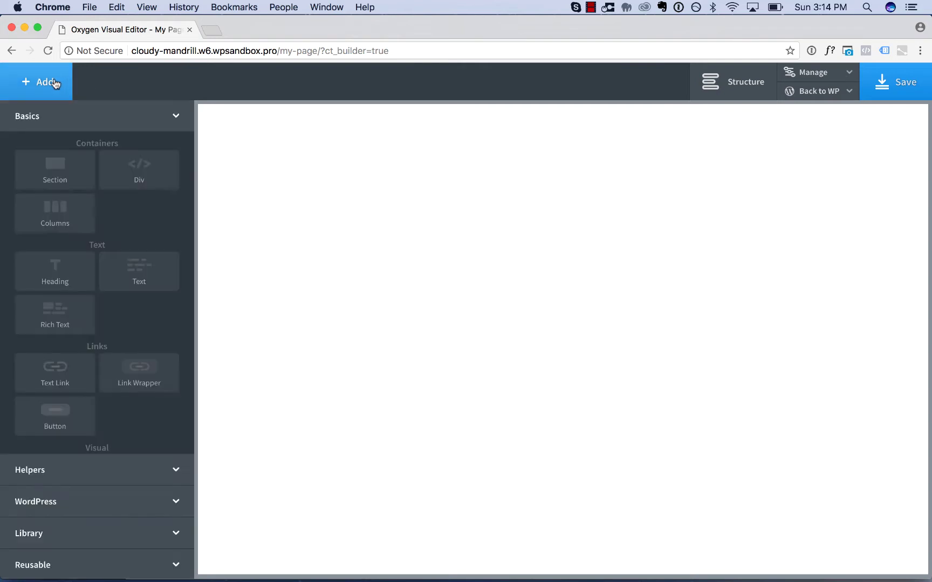
left_click(70, 472)
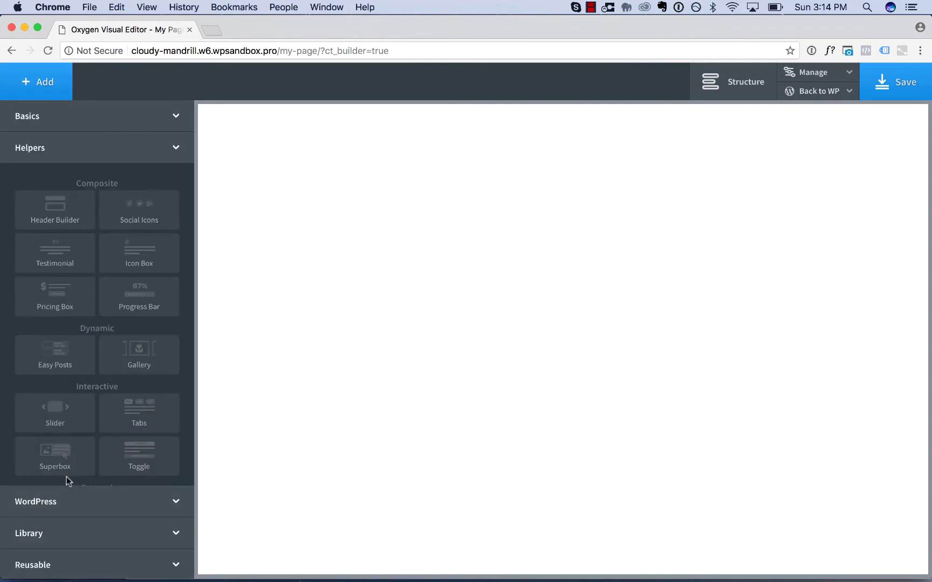
left_click(67, 208)
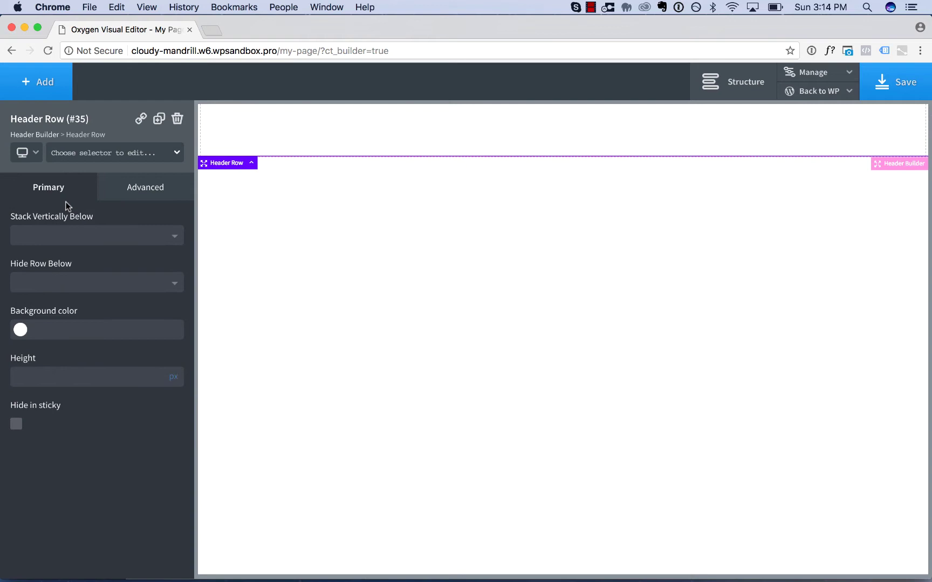
Step: In the Structure panel, expand Header Builder (#34) and Header Row (#35) to see Row Left, Center and Right
left_click(729, 87)
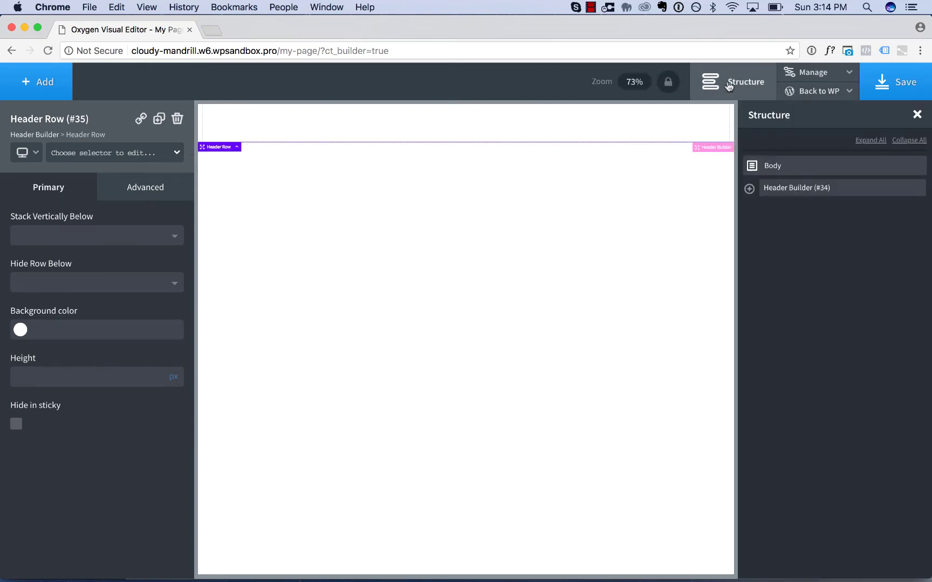
left_click(749, 189)
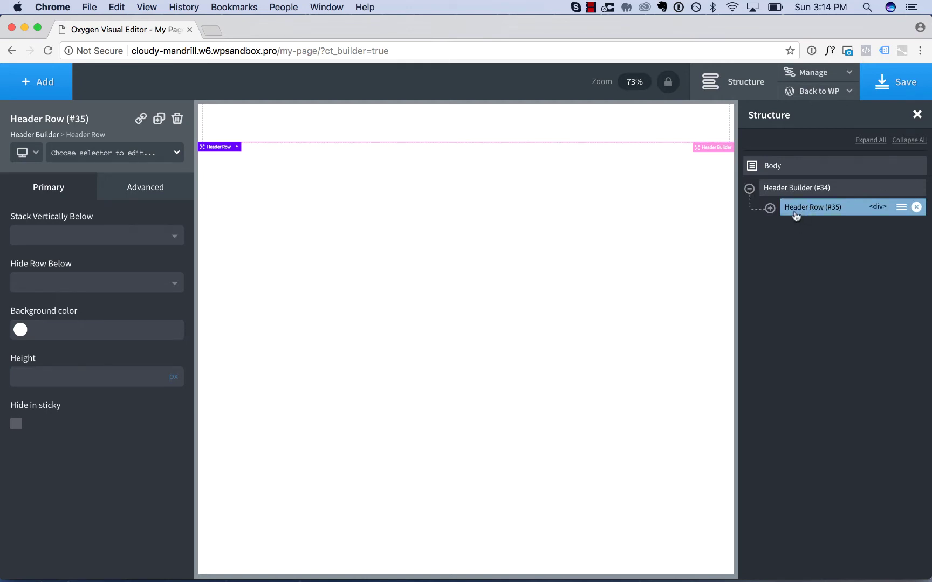
left_click(770, 208)
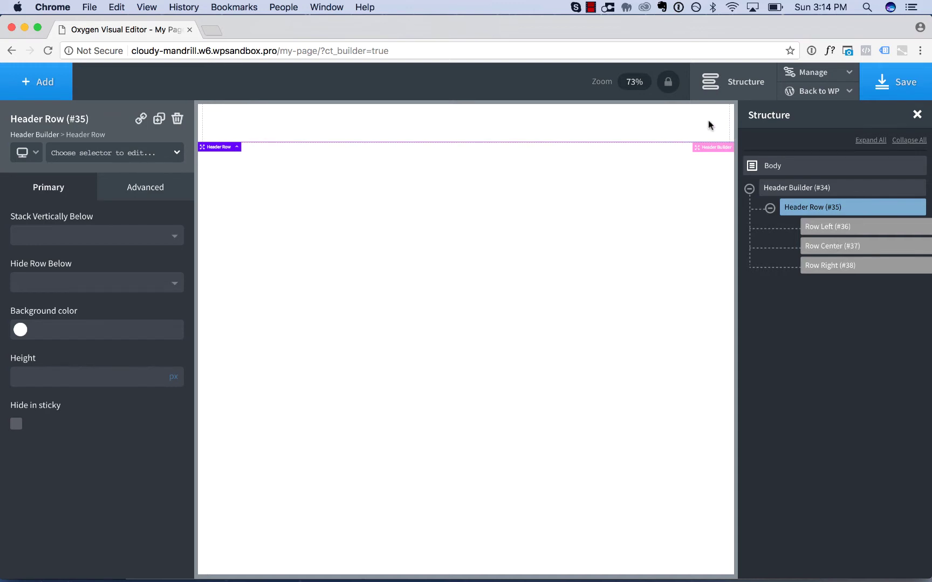
Step: Add an Image to Row Left using oxygen-logo-black from the Media Library
left_click(27, 78)
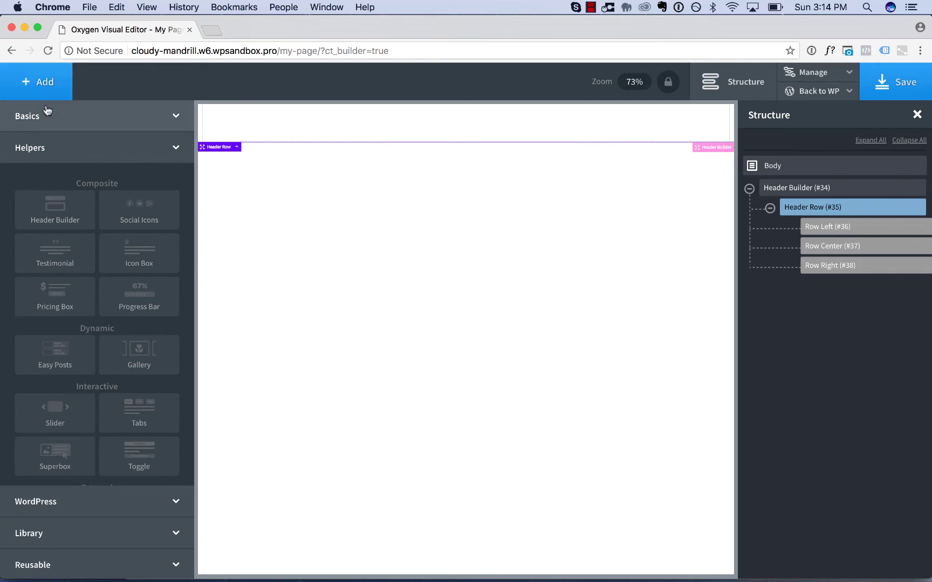
left_click(47, 115)
scroll(161, 319, "down", 3)
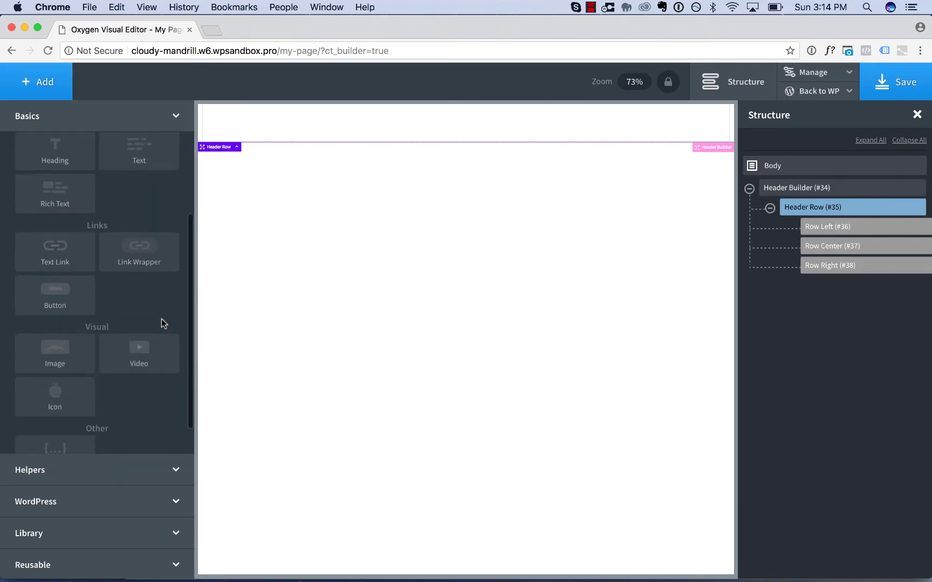
left_click(75, 346)
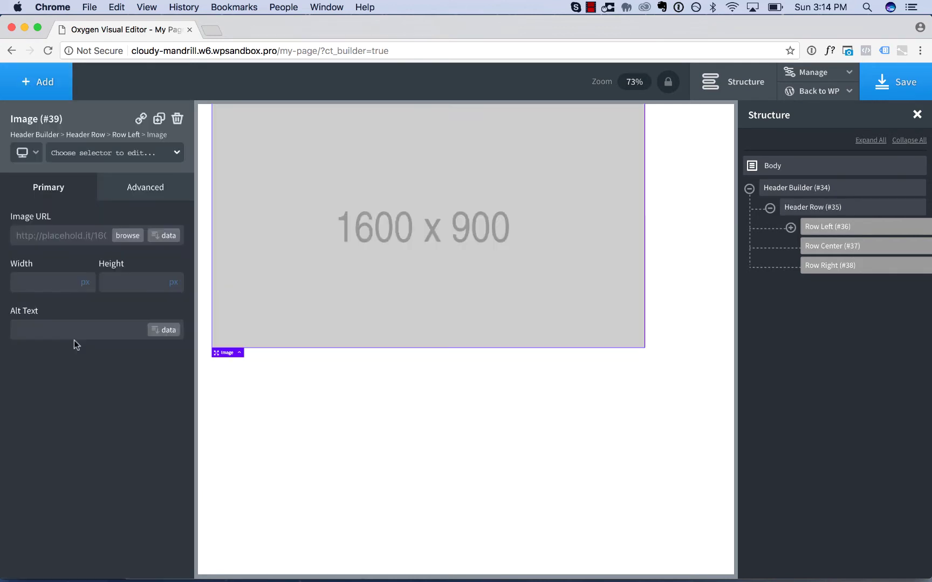
left_click(124, 237)
left_click(75, 224)
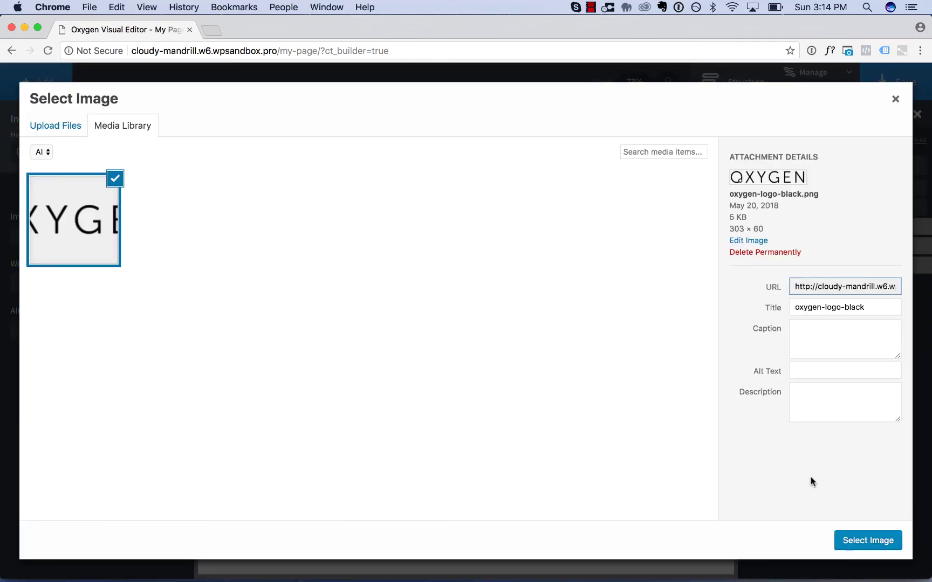
left_click(859, 542)
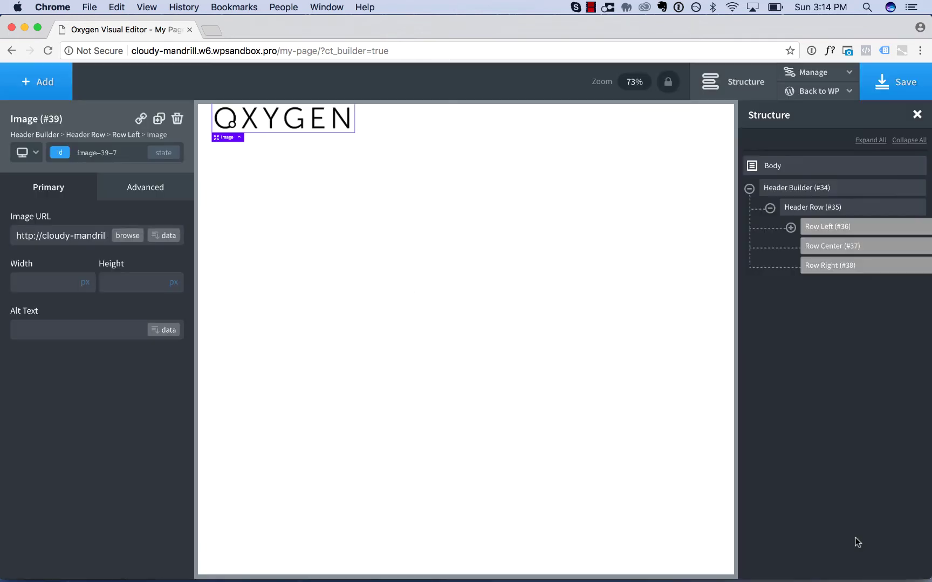
Step: Close the Structure panel and set the logo height to 33 px
left_click(734, 80)
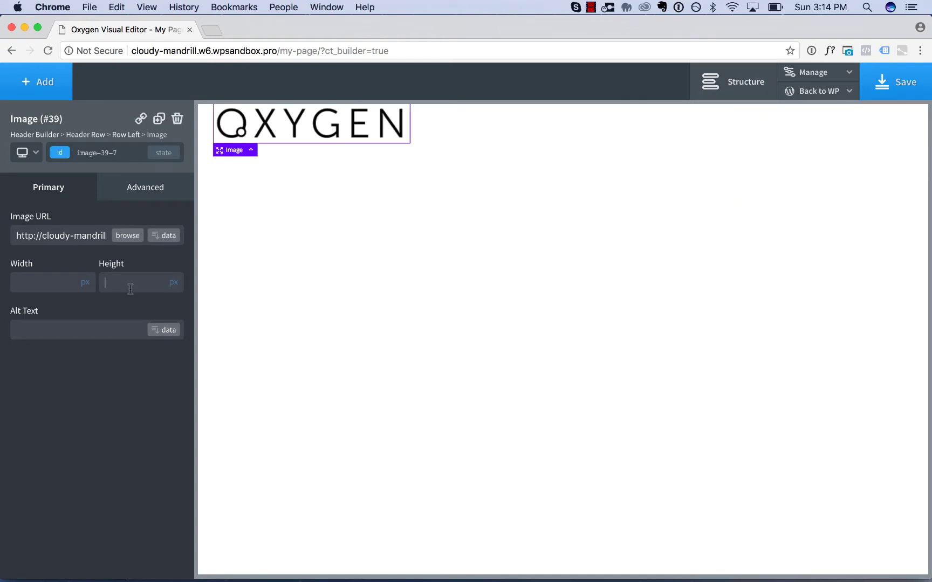
type("35")
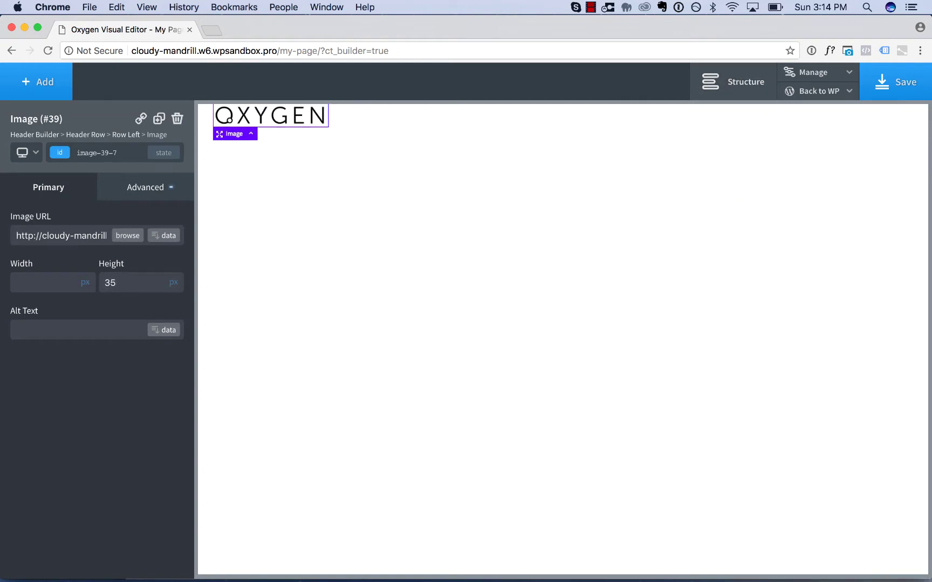
key("Down")
key("Down")
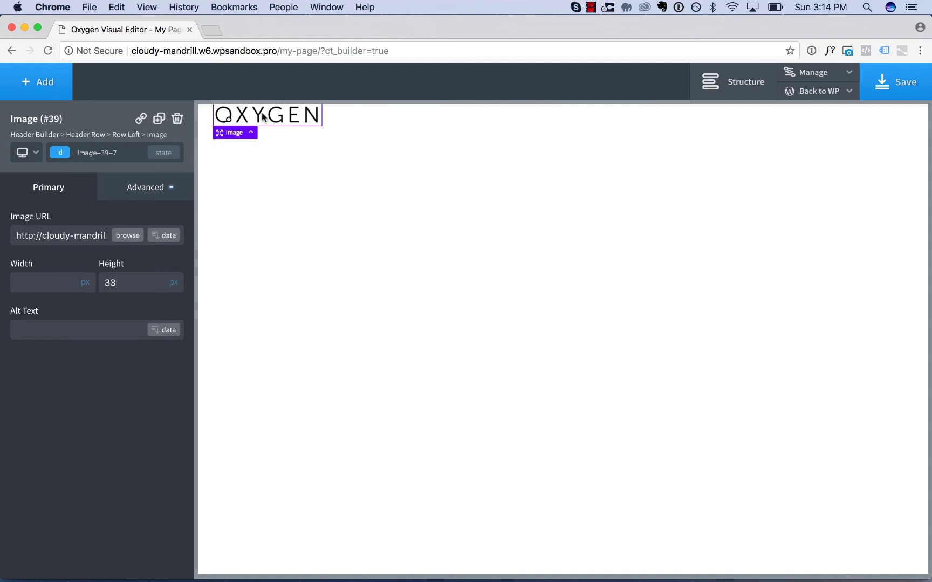
left_click_drag(262, 117, 241, 128)
Step: Add a WordPress Menu element and drag it into the header's Row Right
left_click(39, 83)
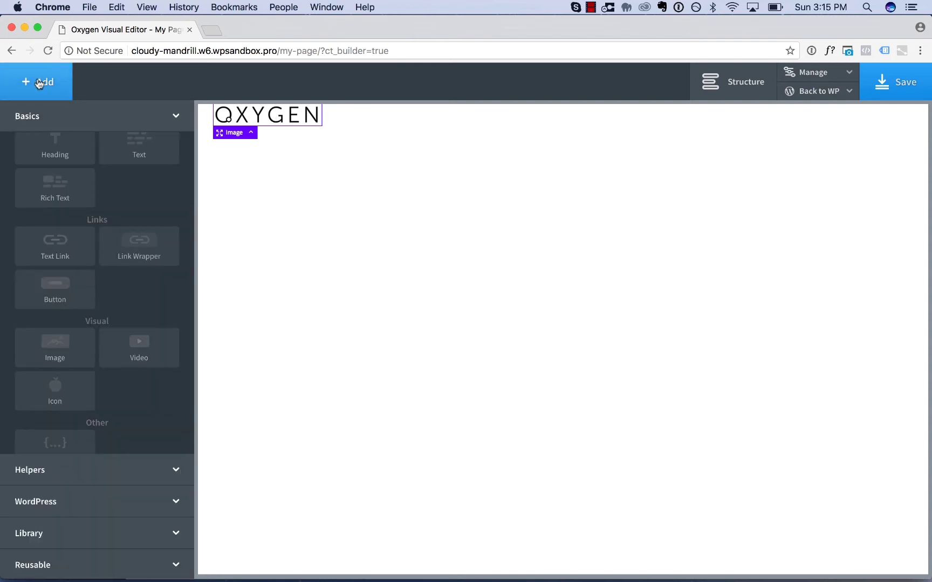
left_click(93, 501)
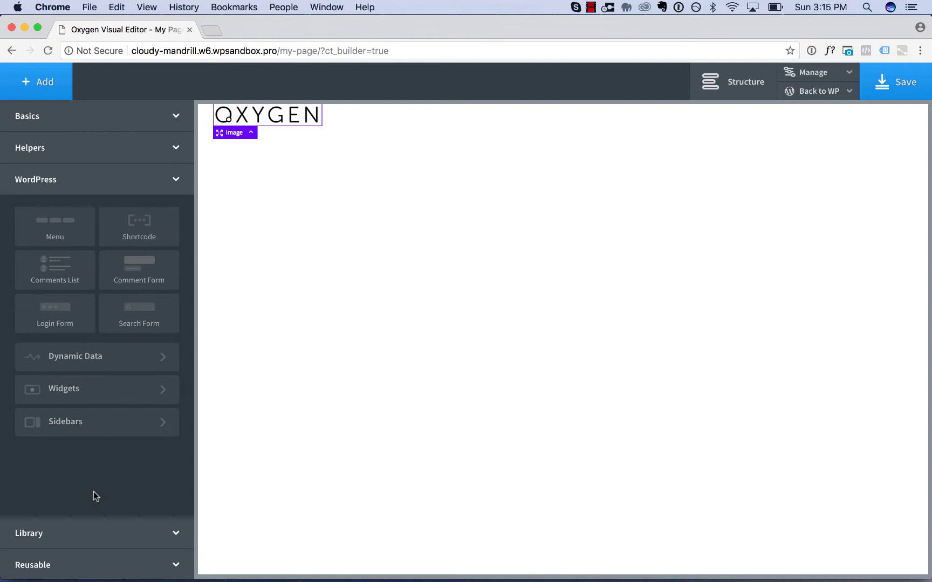
left_click(57, 233)
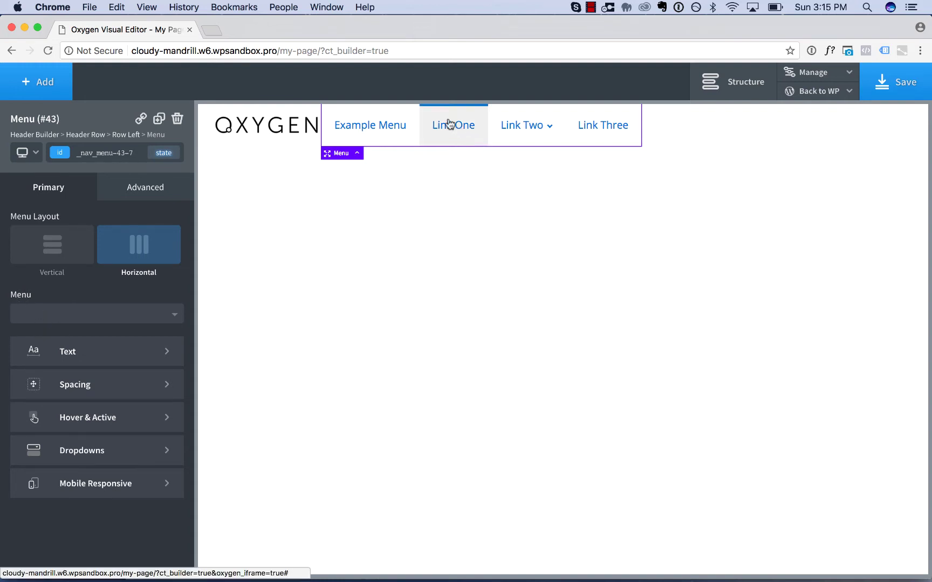
left_click_drag(450, 124, 881, 120)
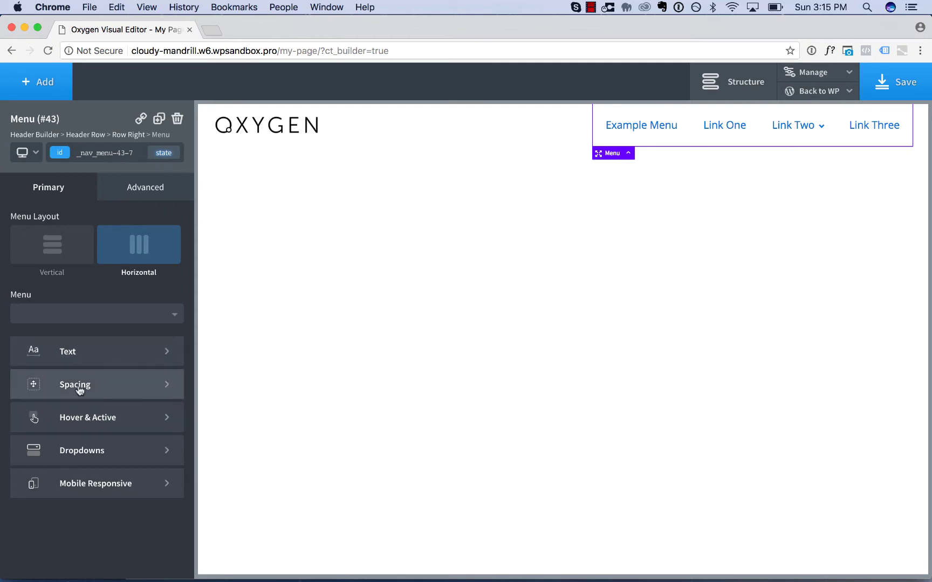
Step: Browse the menu's Typography, Spacing and Hover & Active style sections
left_click(76, 360)
left_click(64, 212)
left_click(82, 387)
left_click(64, 215)
left_click(86, 418)
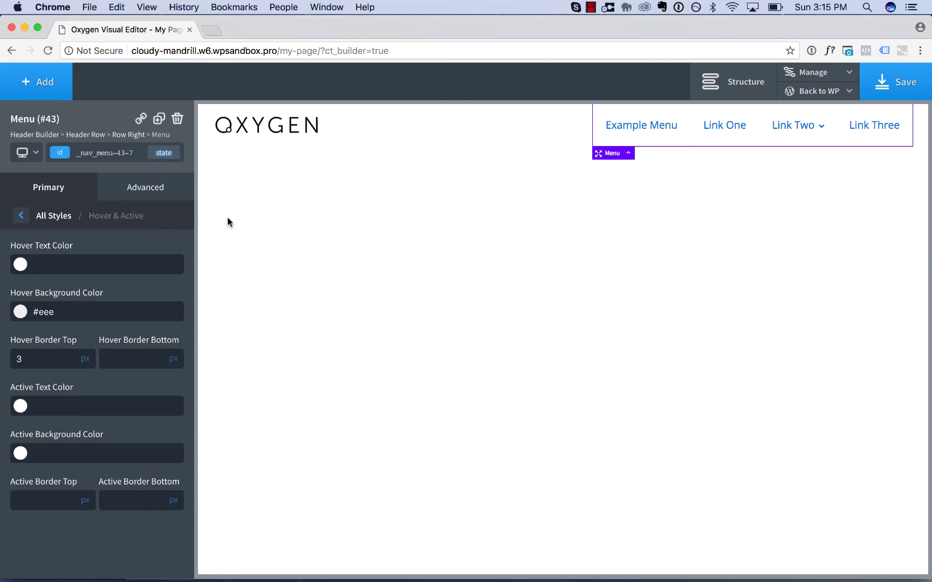
left_click(56, 215)
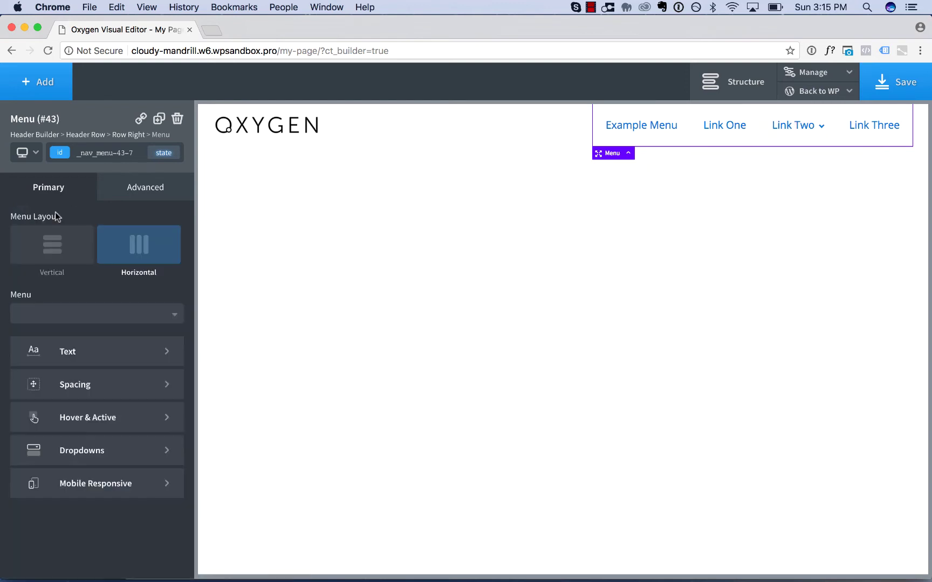
Step: Check the menu collapses to a toggle below 480px, then return to All devices
left_click(89, 483)
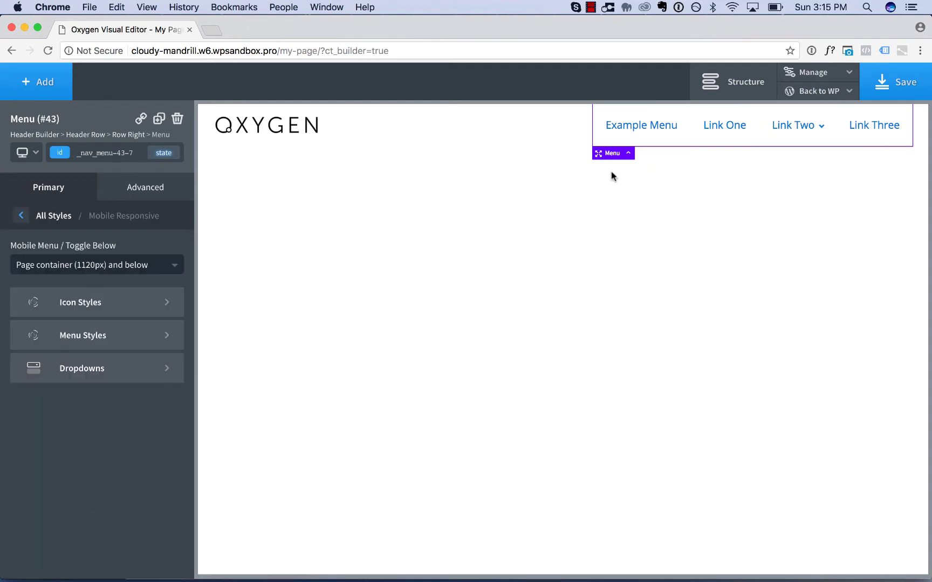
left_click(23, 153)
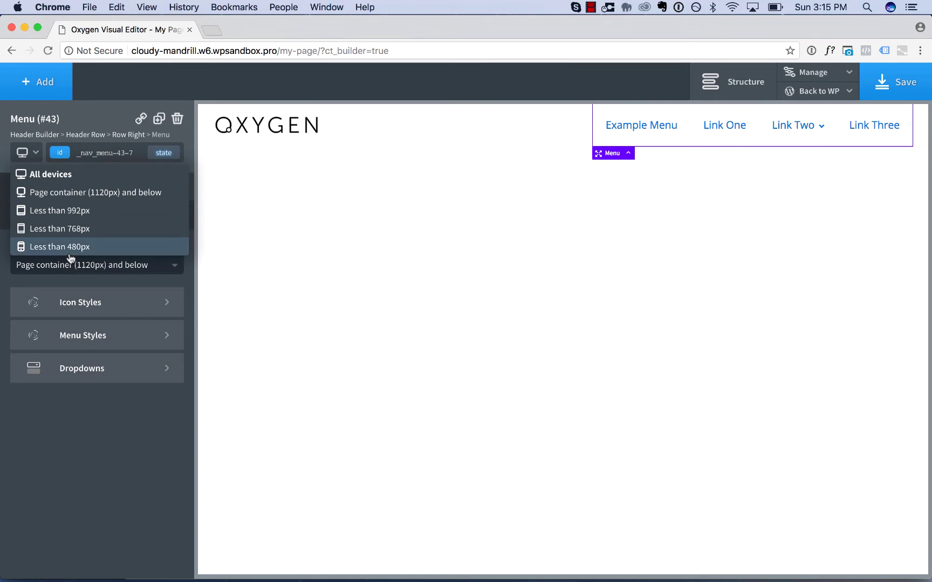
left_click(69, 249)
left_click(406, 132)
left_click(407, 138)
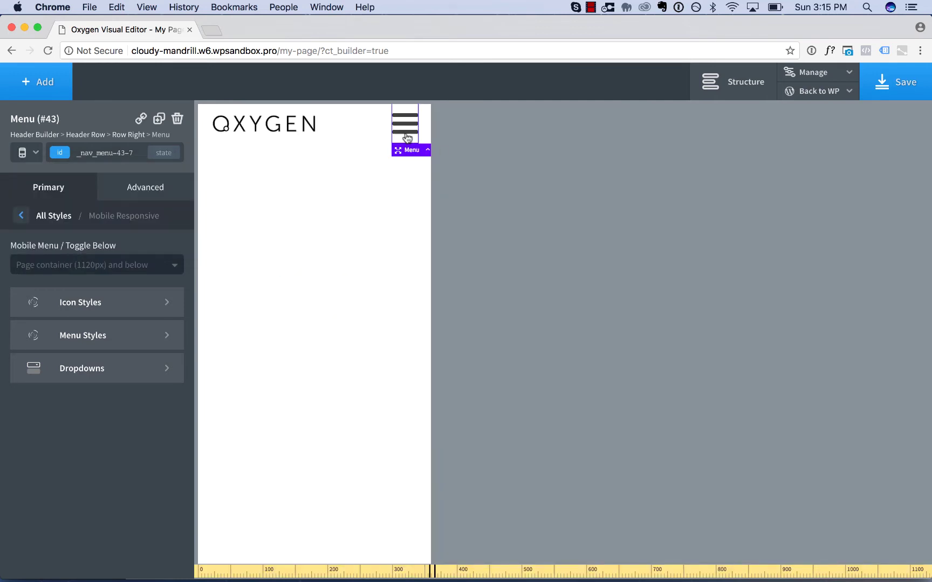
left_click(23, 152)
left_click(34, 179)
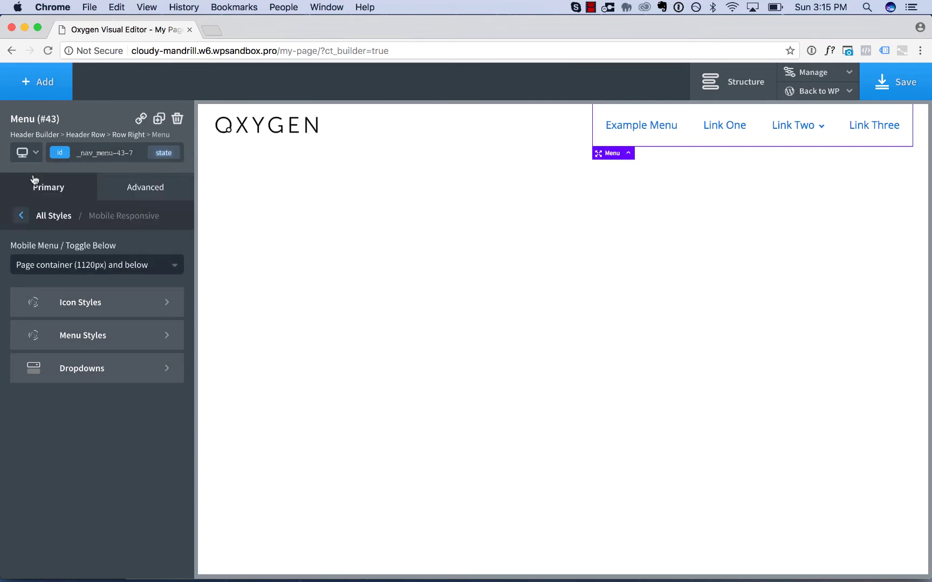
left_click(531, 108)
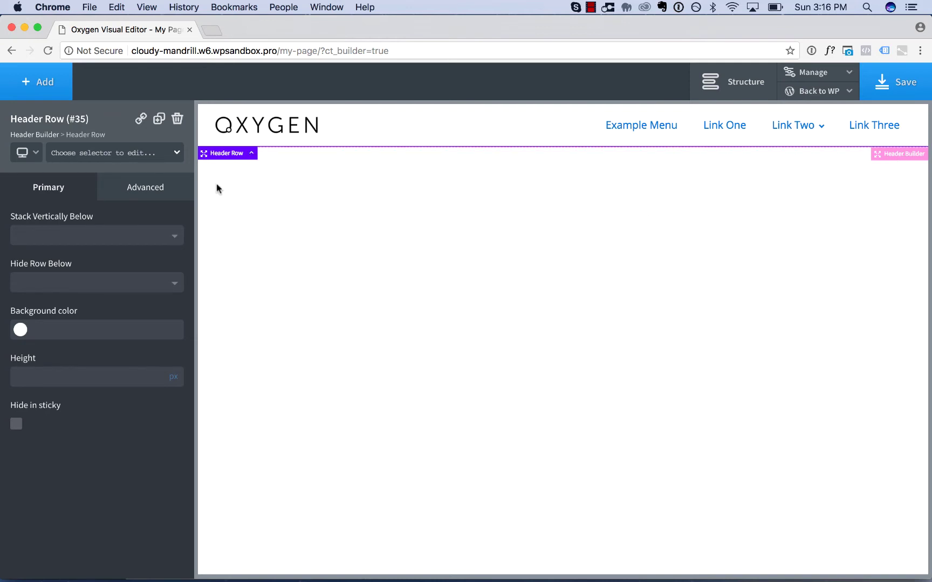
Step: Add a second header row with a #1e73be blue background and drag it above the logo row
left_click(43, 136)
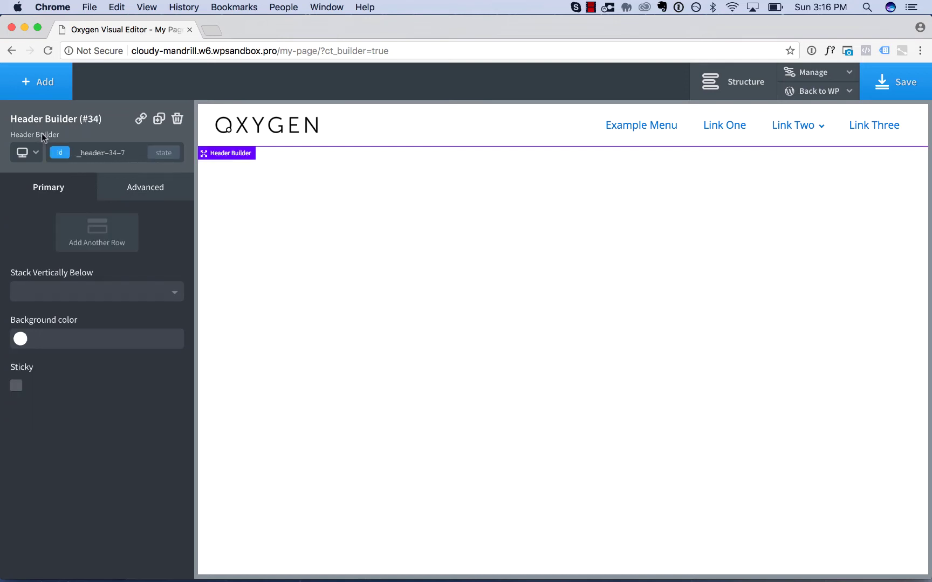
left_click(98, 233)
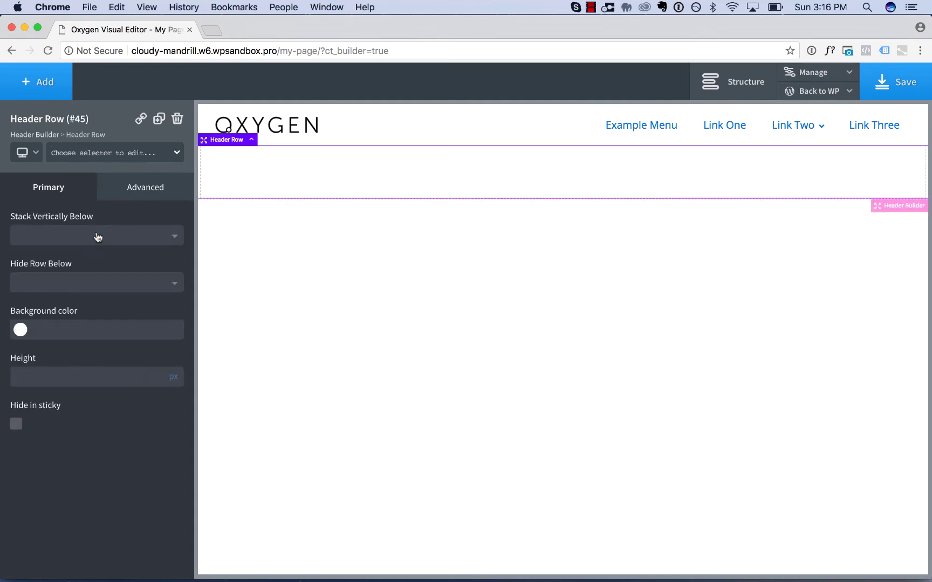
left_click(21, 330)
left_click(92, 446)
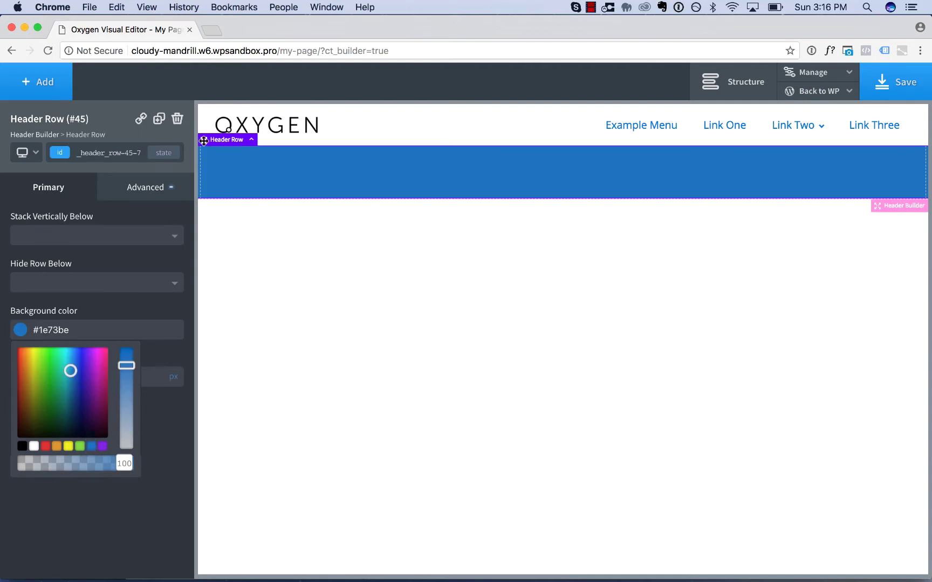
left_click_drag(204, 141, 210, 107)
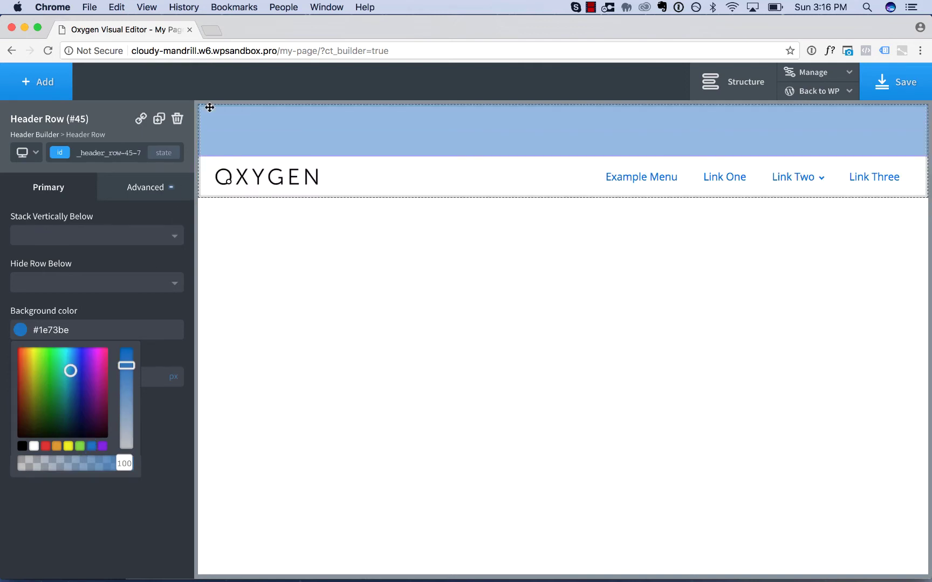
Step: Add a Text block to the blue row with text colour #ffffff
left_click(32, 96)
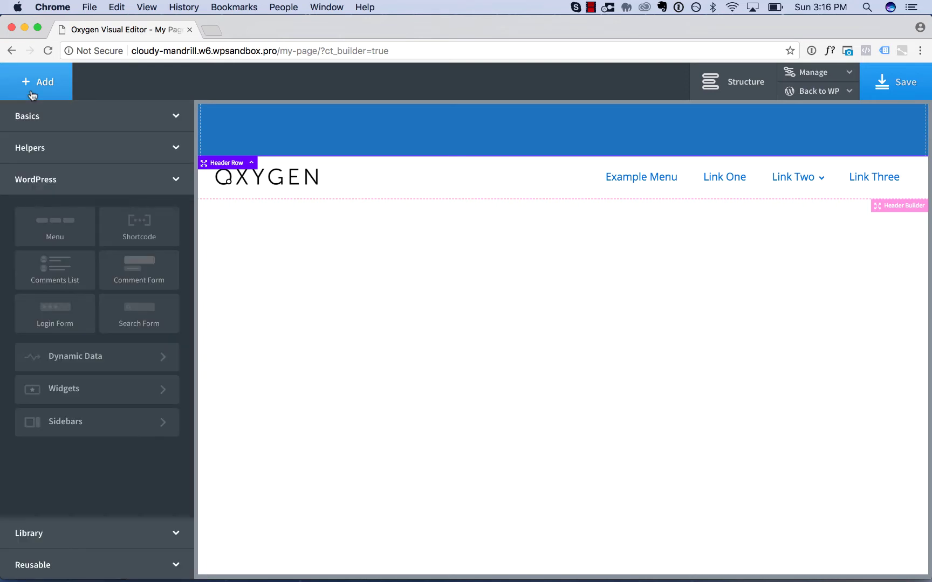
left_click(44, 125)
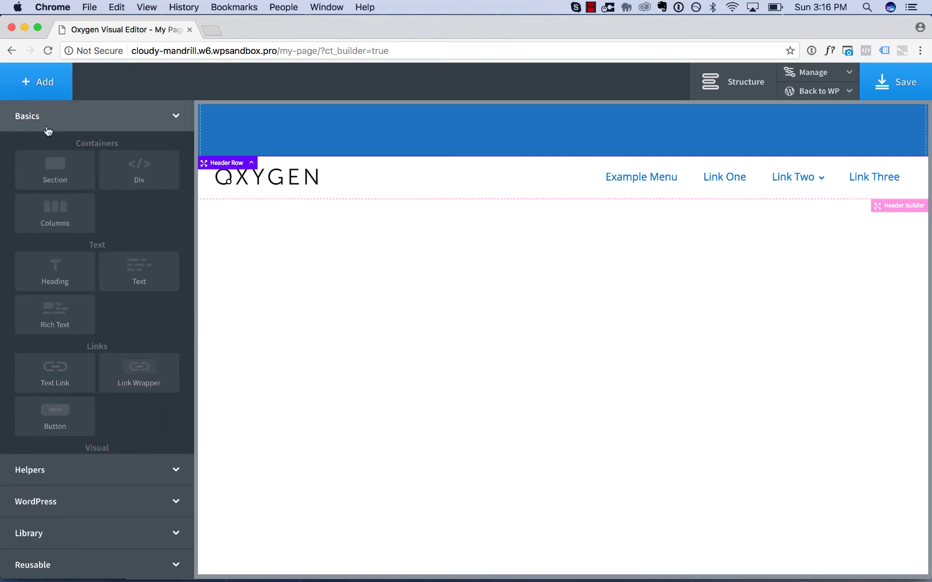
left_click(147, 265)
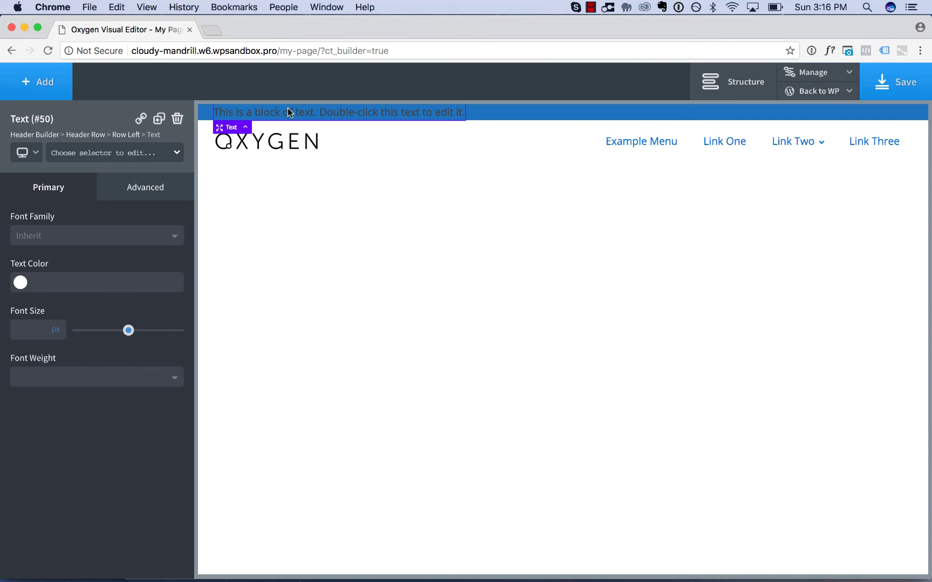
left_click(22, 283)
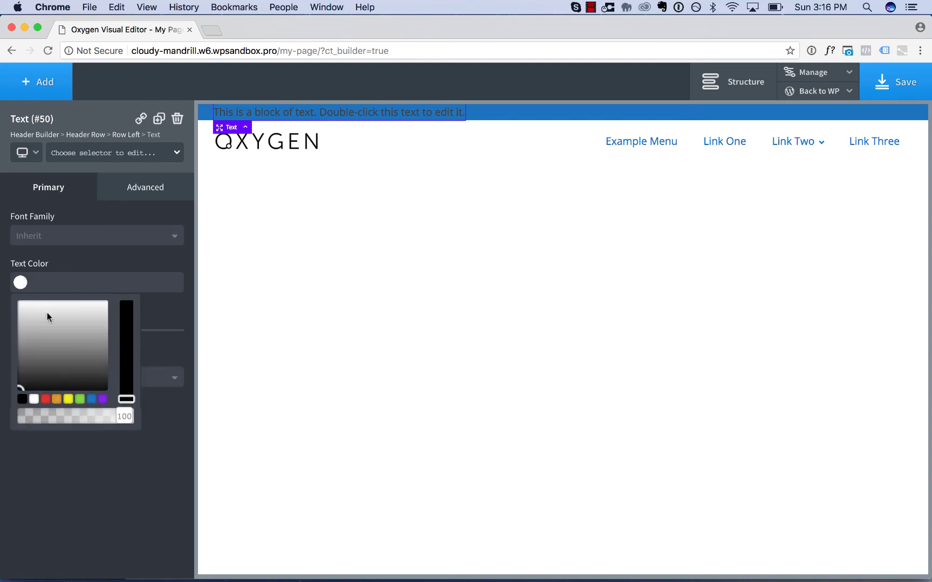
left_click(69, 337)
left_click(34, 399)
left_click(169, 243)
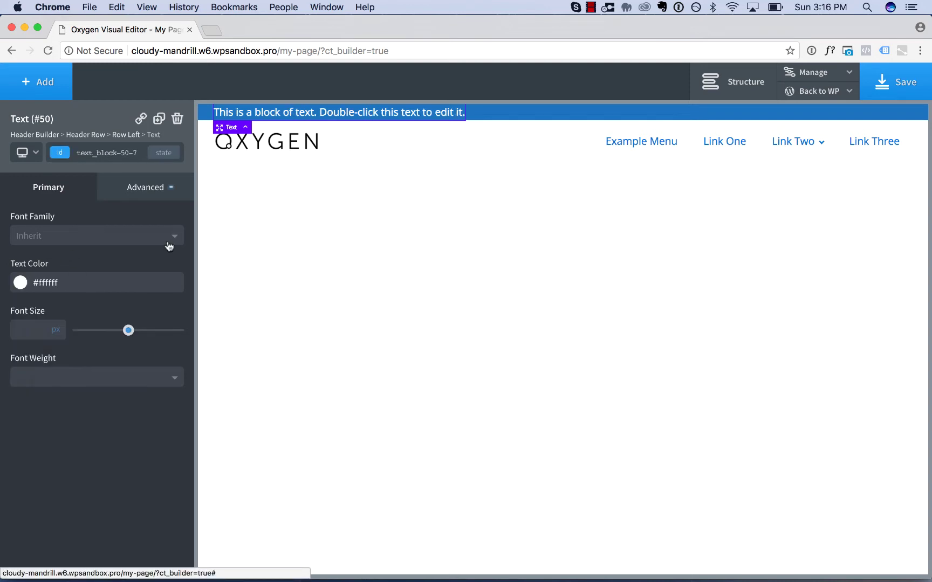
Step: Change the text to 'Open From 9 AM to 5 PM Weekdays Only'
double_click(300, 112)
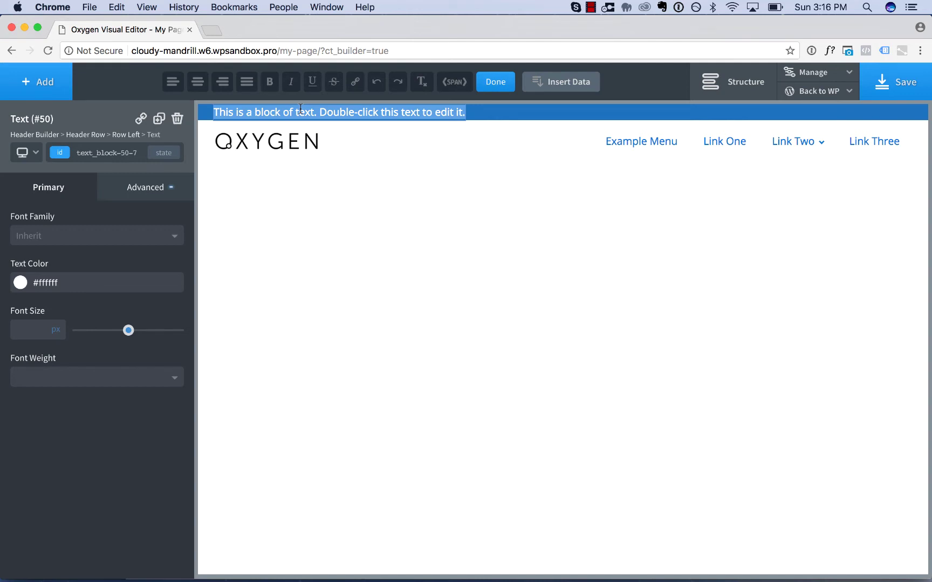
type("Open ")
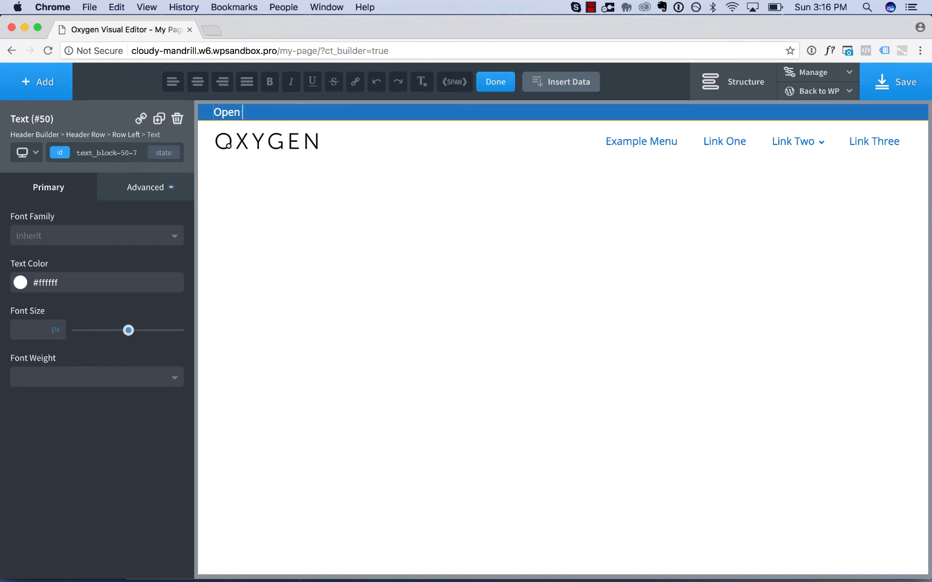
type("From 9 AM to")
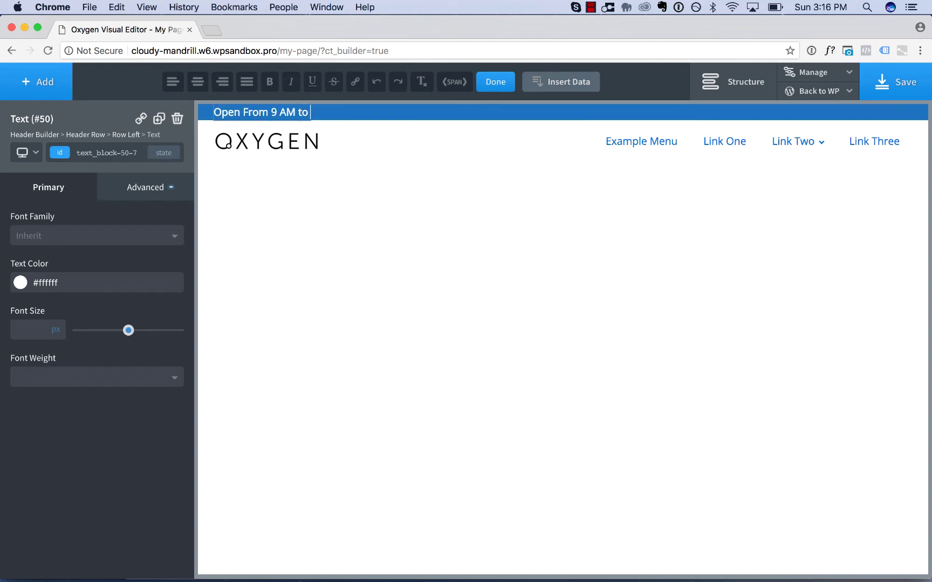
type(" 5 PM Weekdays Only")
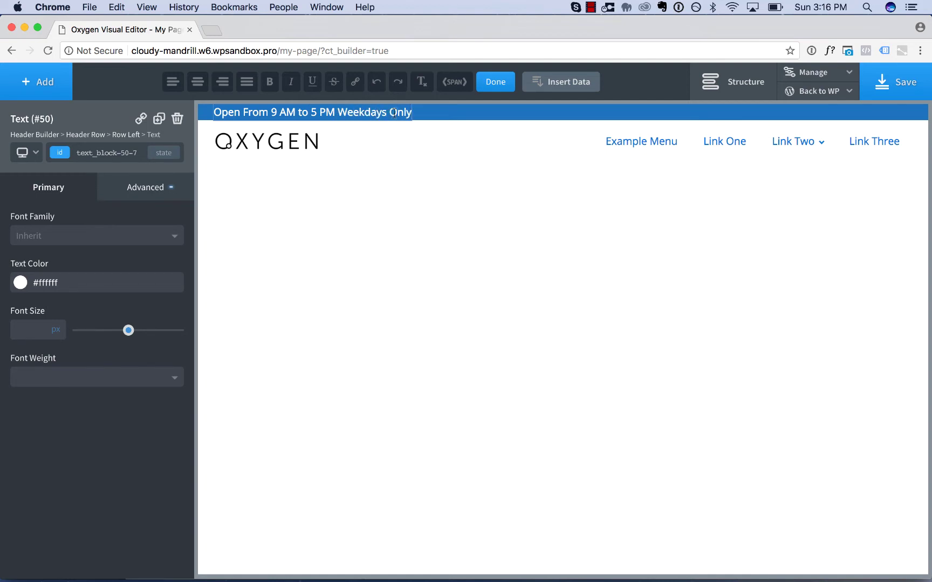
left_click(431, 115)
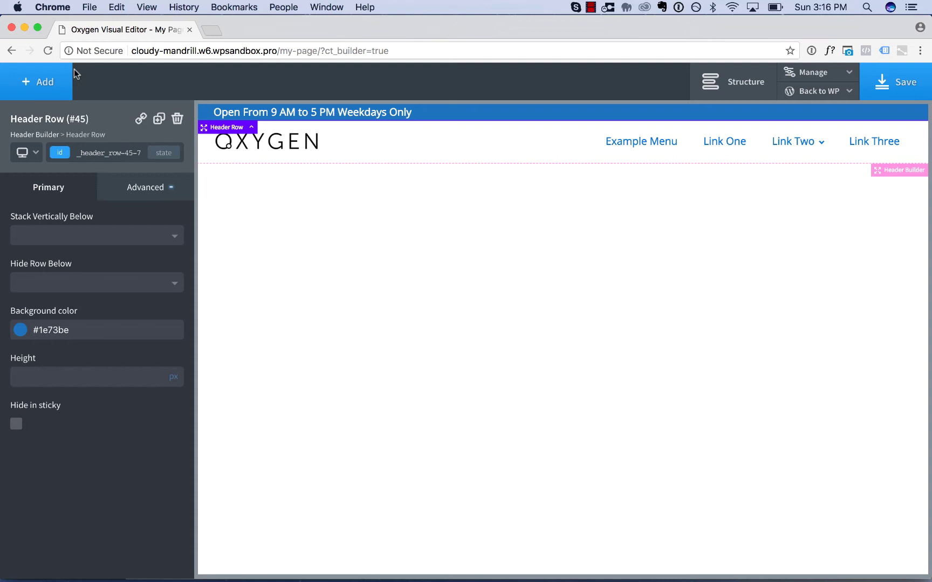
Step: Add a Social Icons element from Helpers to the blue row
left_click(37, 84)
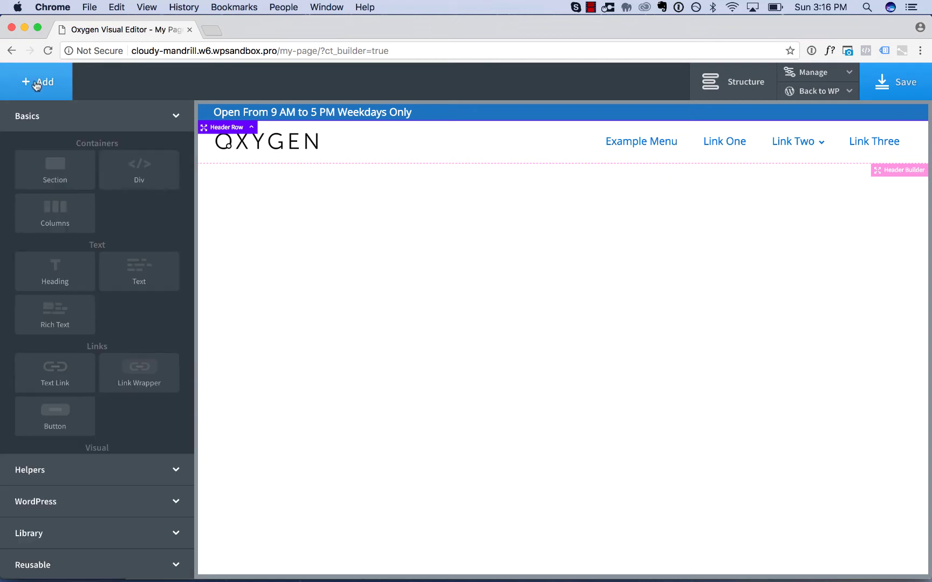
left_click(129, 469)
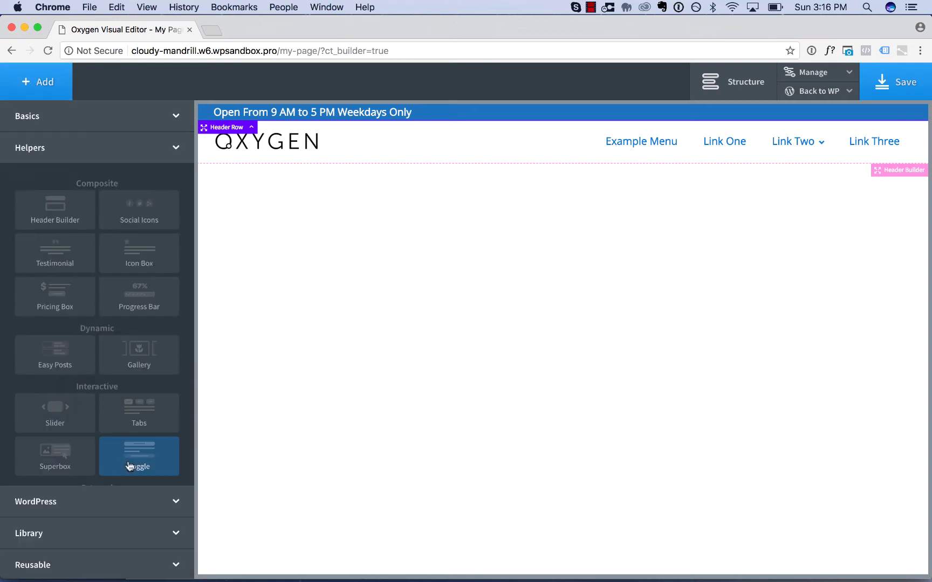
left_click(134, 210)
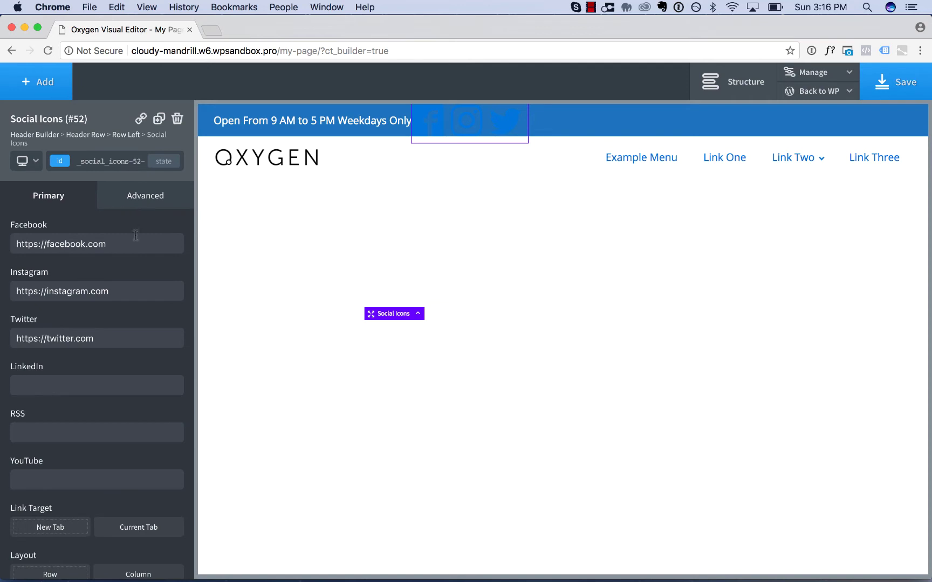
scroll(135, 378, "down", 10)
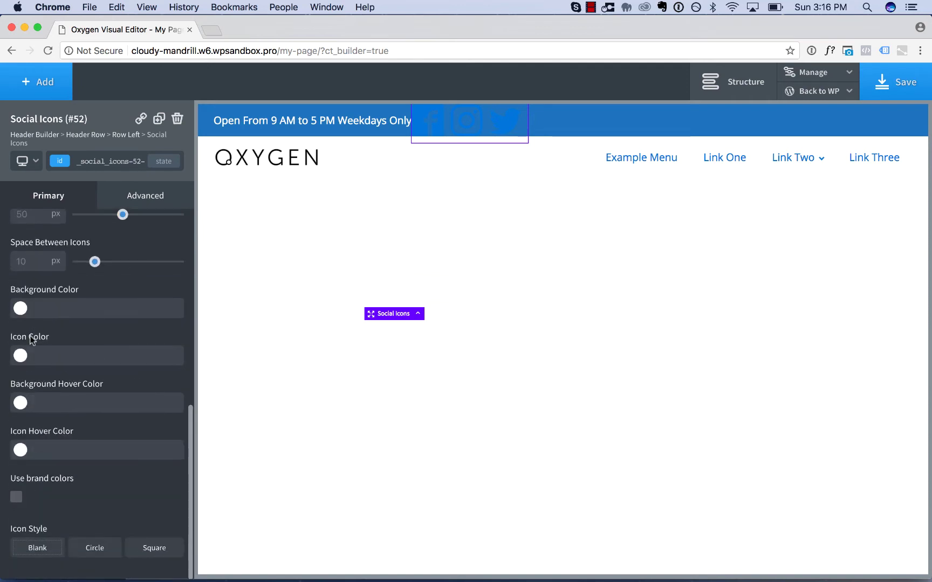
Step: Make the icons white #ffffff, 24 px with 6 px spacing, and move them to the row's right end
left_click(21, 356)
left_click(72, 408)
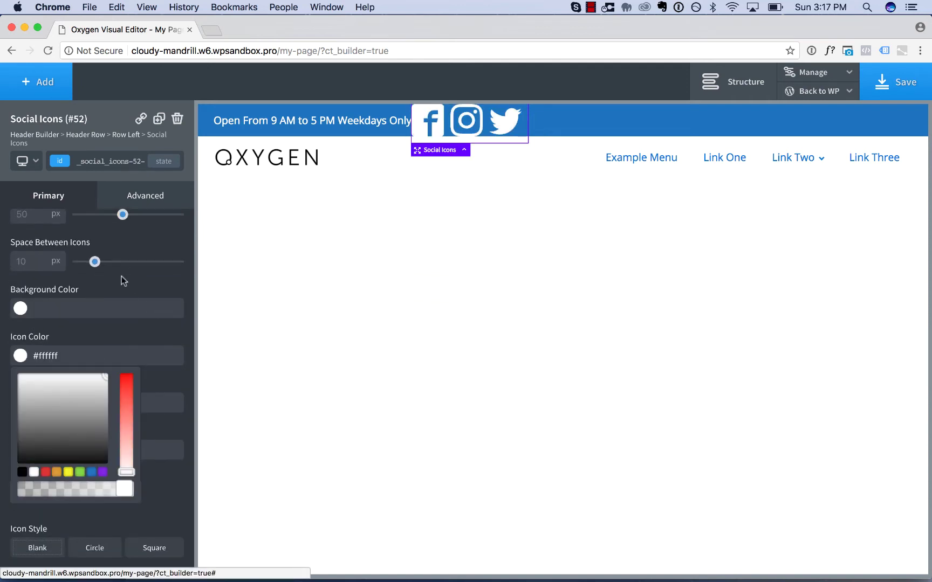
left_click(122, 215)
left_click_drag(122, 215, 94, 215)
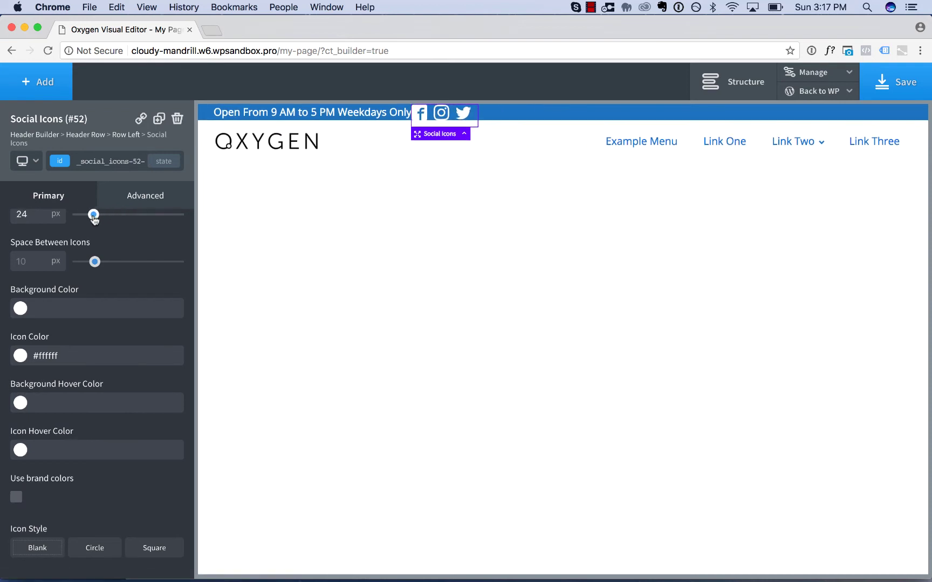
left_click_drag(95, 261, 89, 262)
left_click_drag(791, 117, 885, 132)
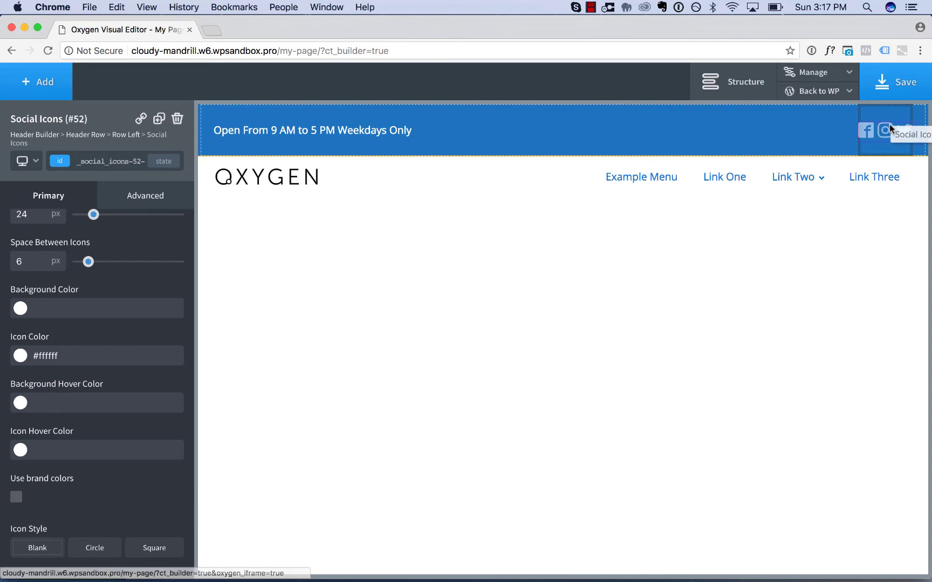
Step: Drag the blue top row's top padding handle down to increase its padding-top
left_click(465, 112)
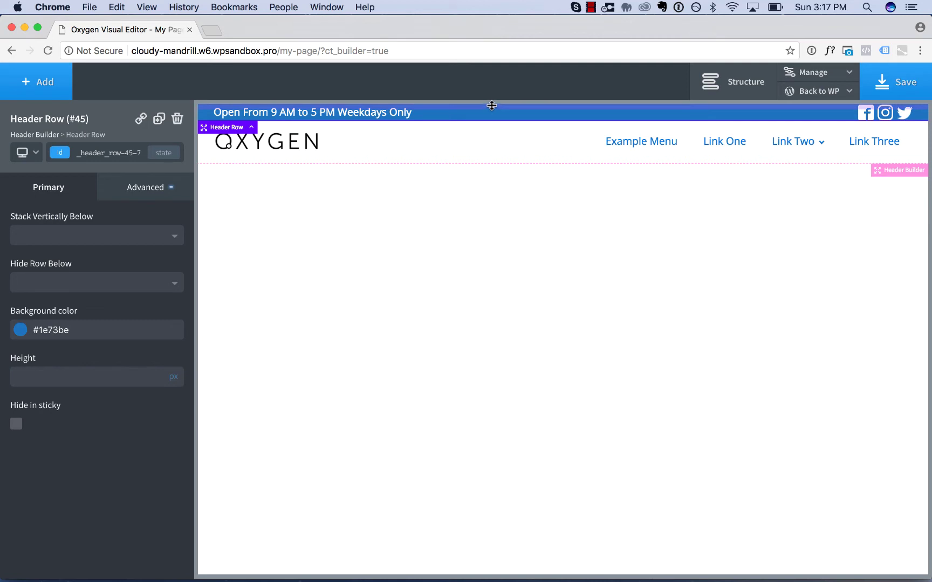
left_click_drag(492, 106, 492, 110)
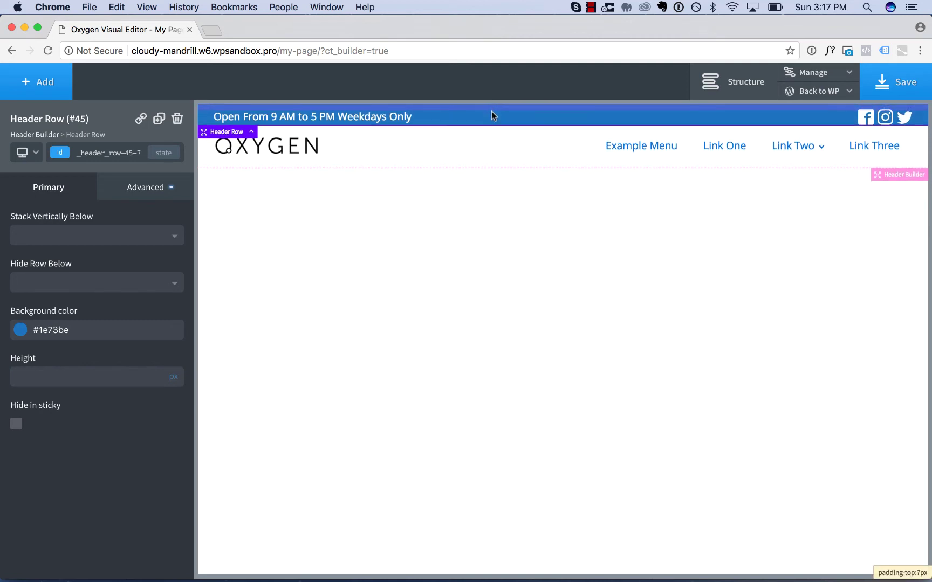
left_click_drag(491, 111, 492, 131)
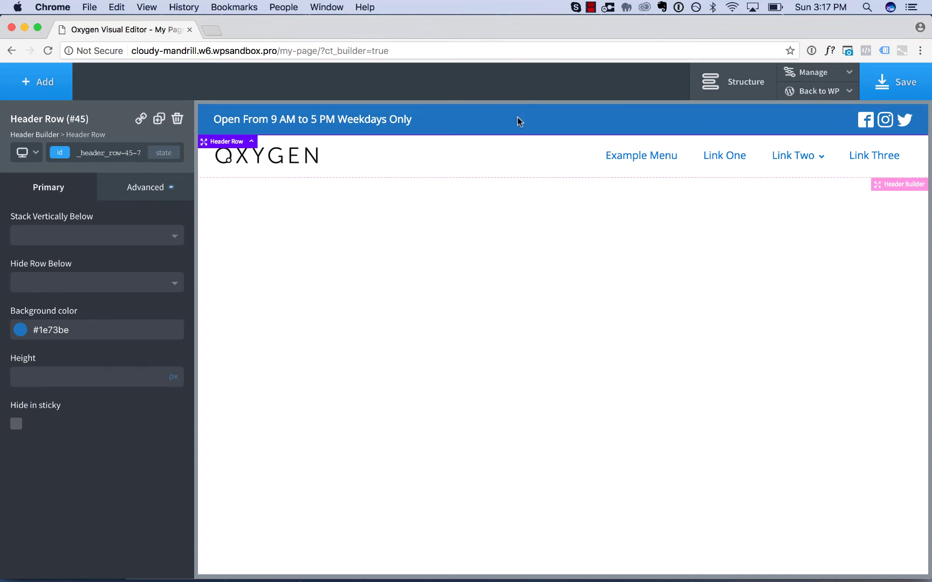
Step: Preview below 768px and set the blue row's contents to stack at that width
left_click(25, 158)
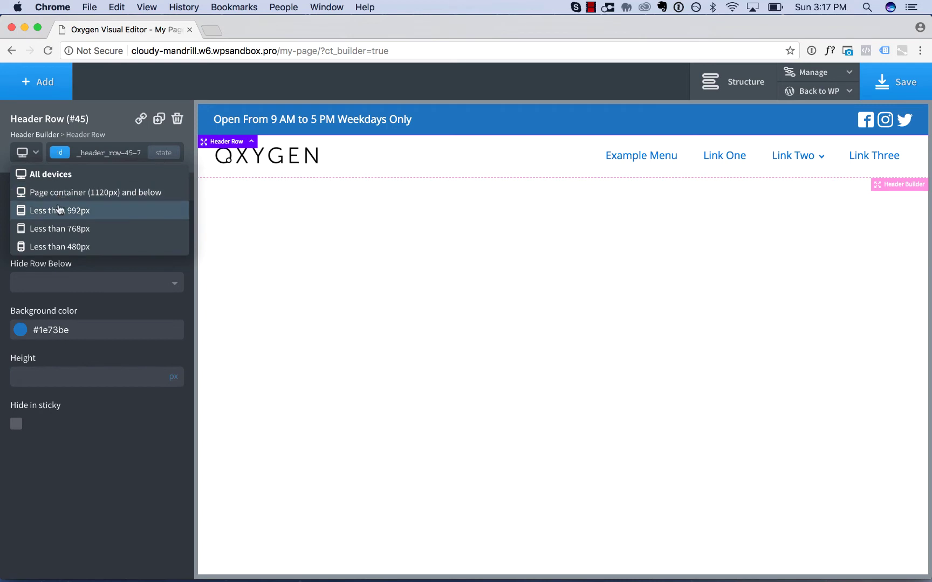
left_click(58, 210)
left_click(27, 153)
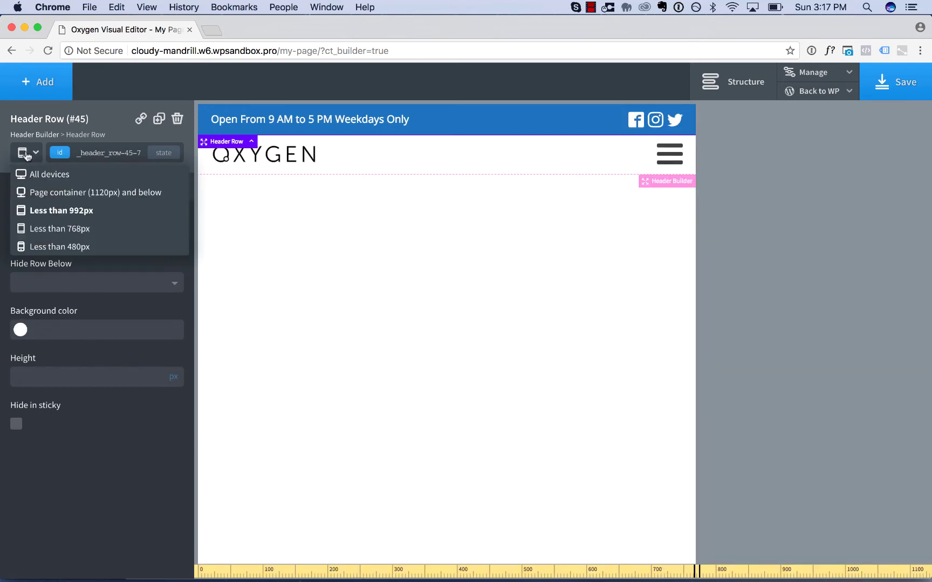
left_click(58, 227)
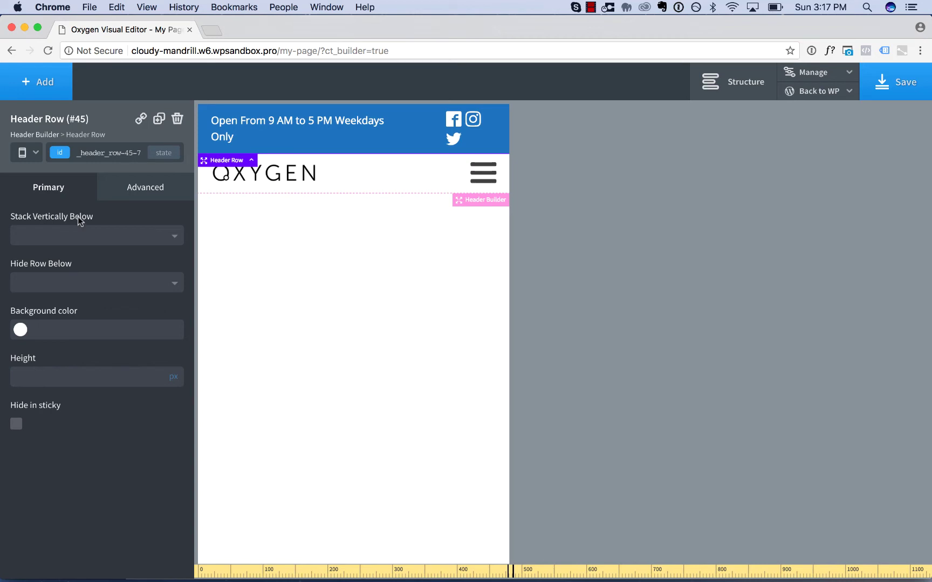
left_click(99, 239)
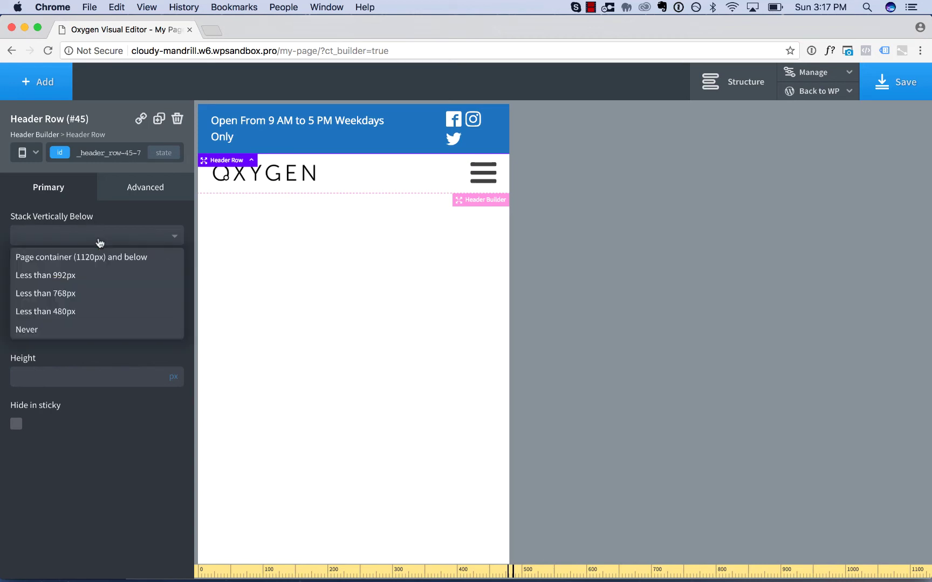
left_click(86, 298)
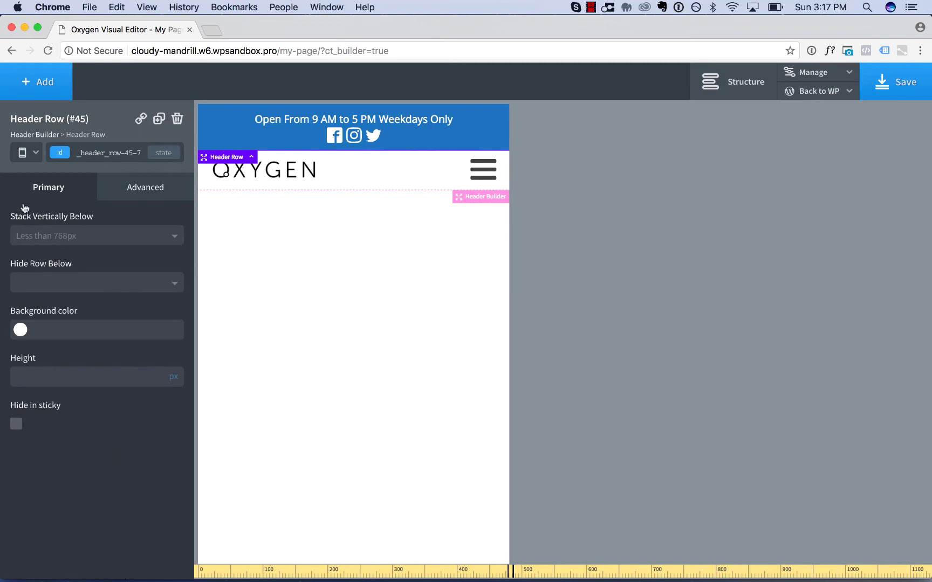
Step: Return to All devices, re-check the below-768px preview, and select the opening hours text
left_click(23, 152)
left_click(27, 174)
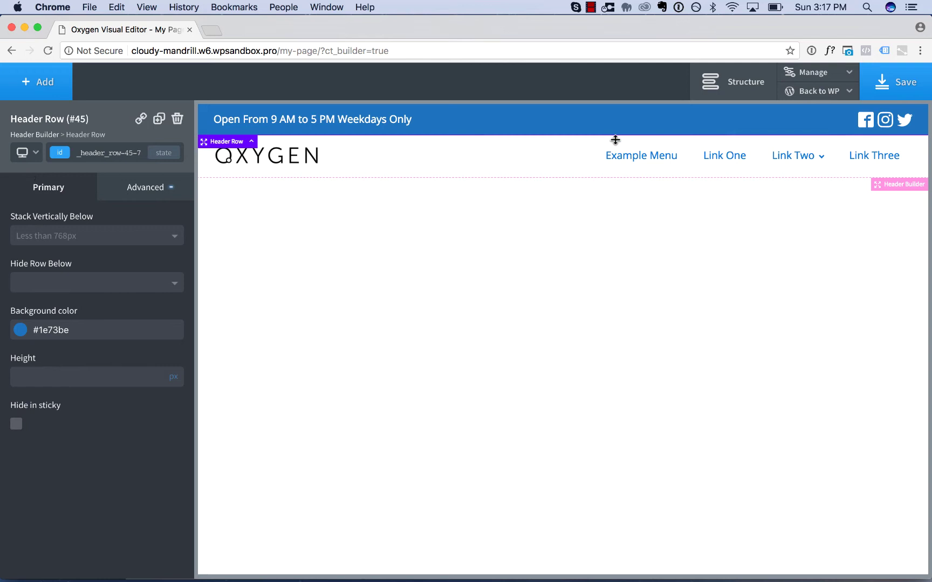
left_click(23, 153)
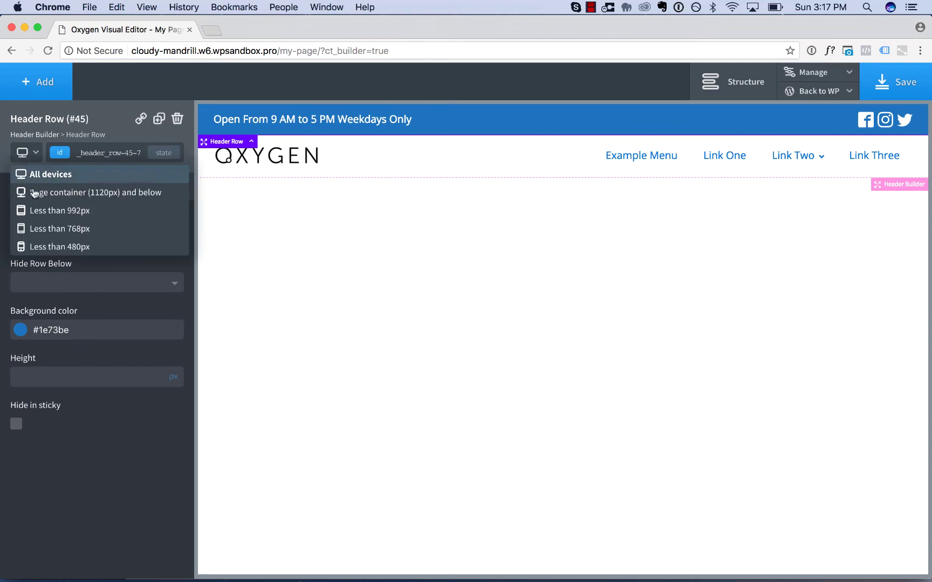
left_click(45, 229)
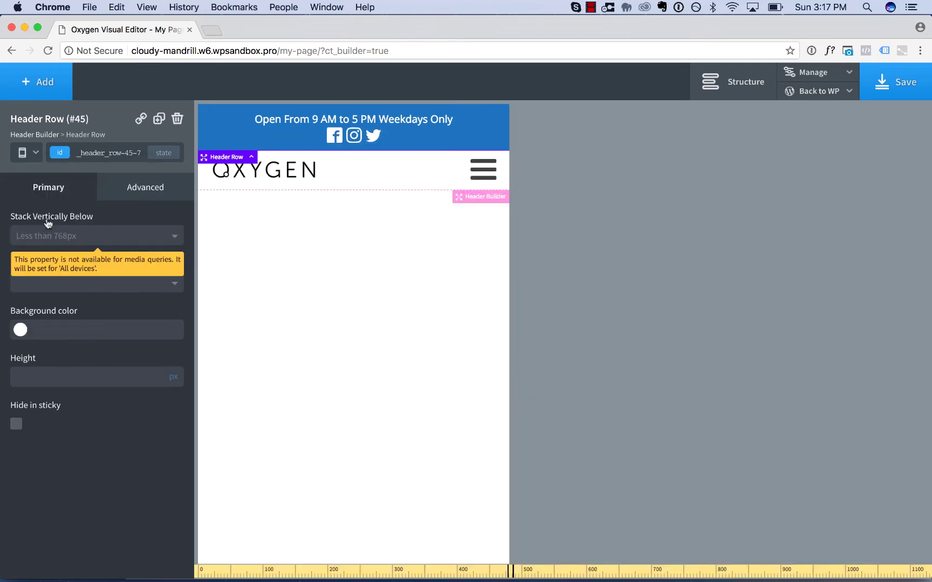
left_click(411, 121)
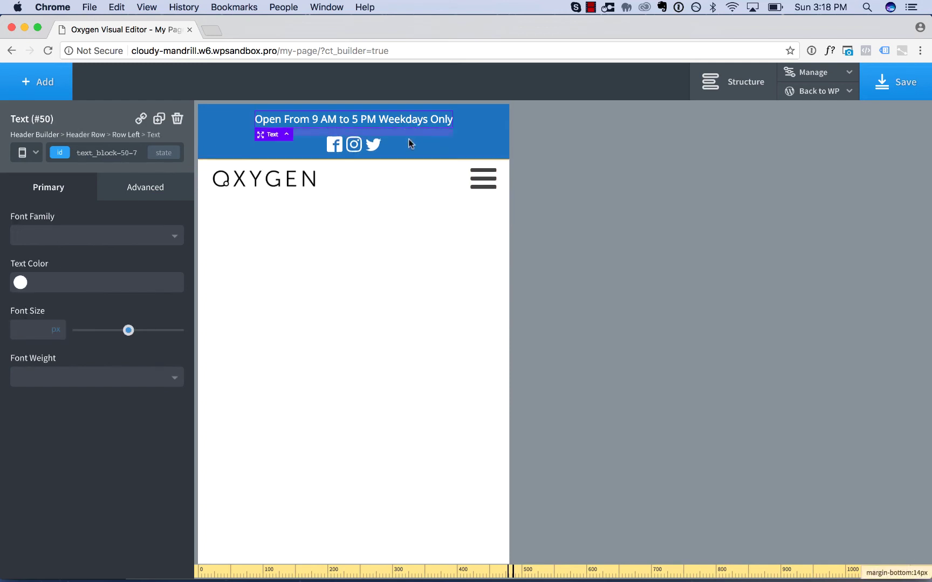
Step: Switch the preview from All devices to below 480px and back to All devices
left_click(33, 152)
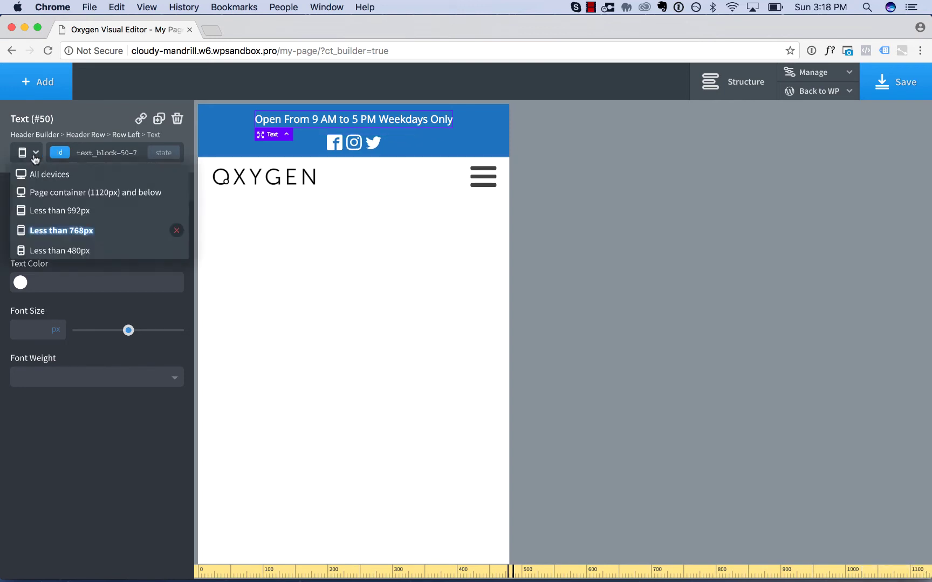
left_click(36, 175)
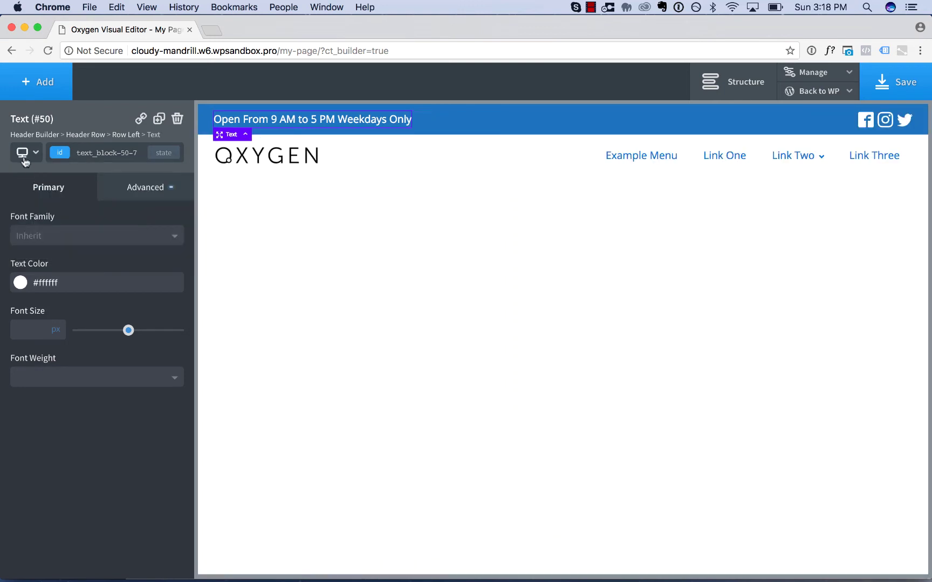
left_click(24, 153)
left_click(41, 249)
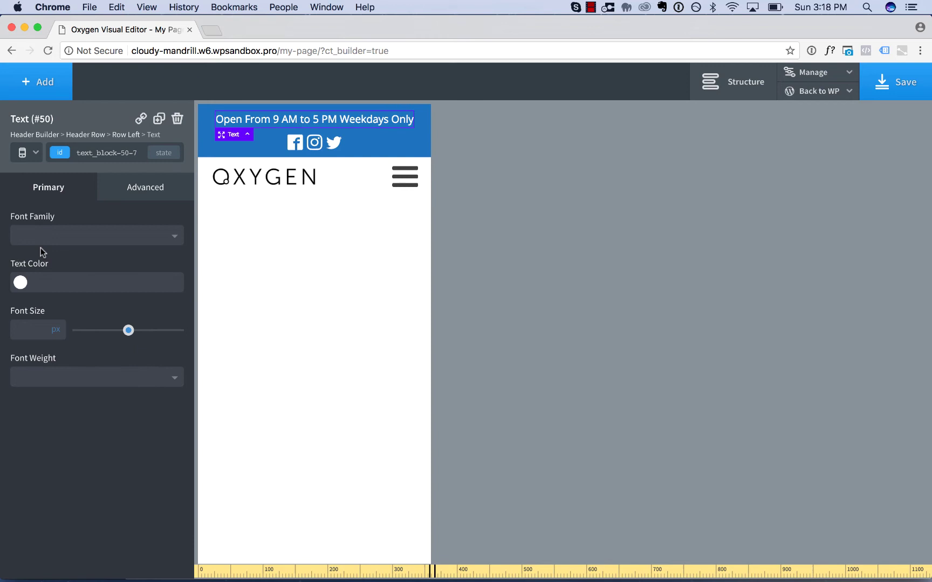
left_click(26, 153)
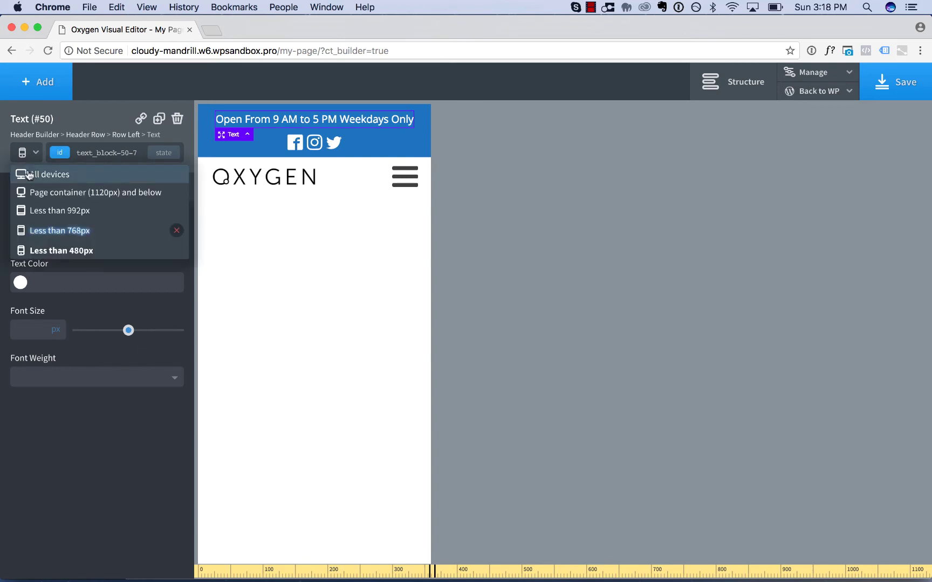
left_click(28, 171)
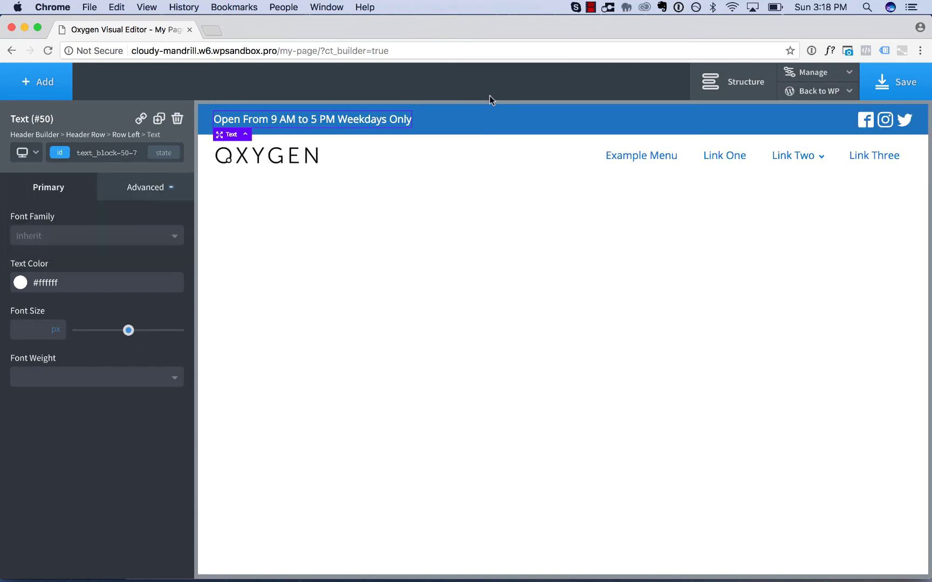
Step: Hide the blue top header row below 768px and check it at phone-width preview
left_click(485, 120)
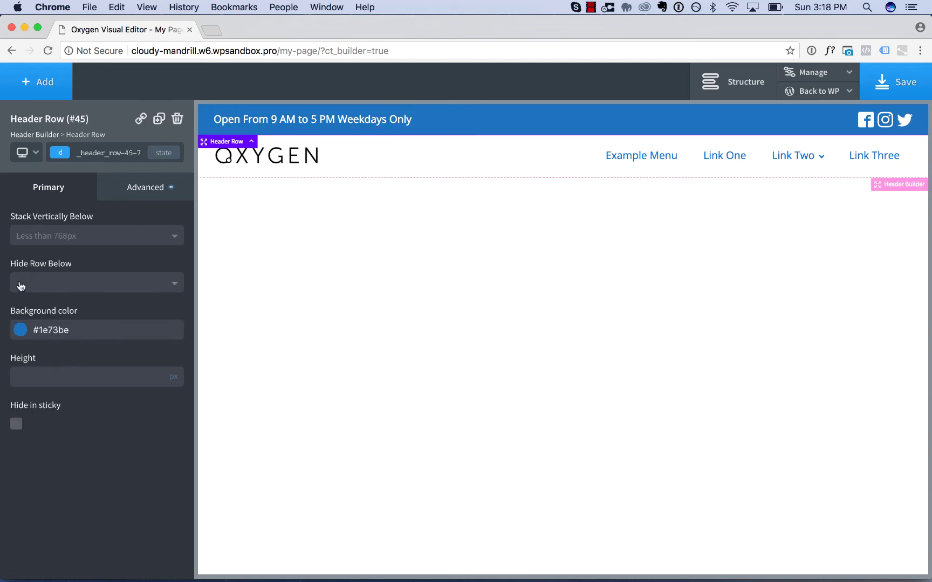
left_click(58, 283)
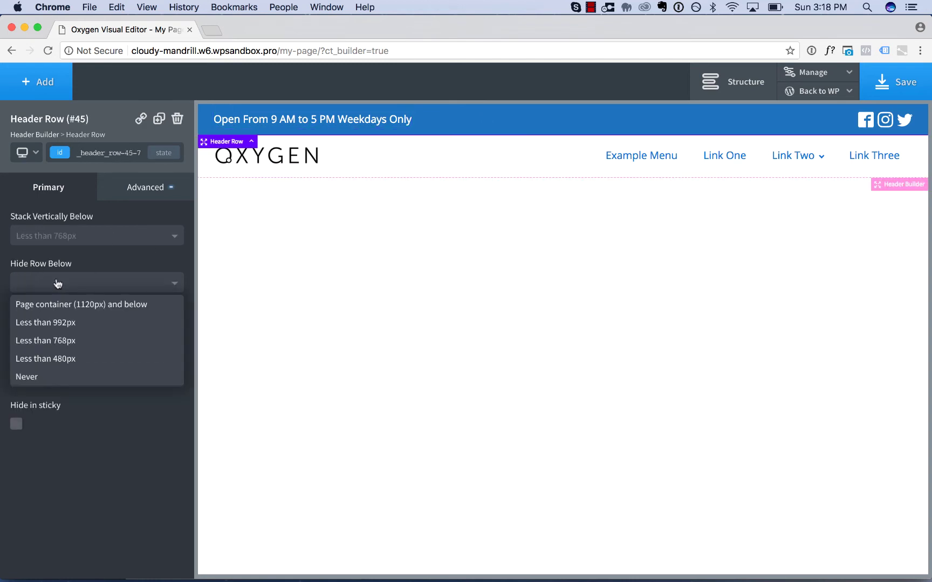
left_click(74, 340)
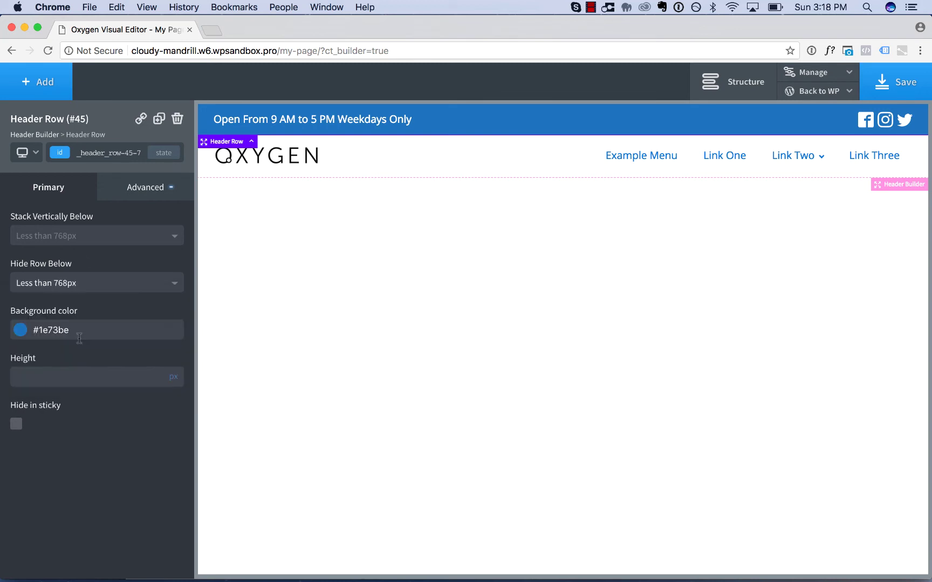
left_click(24, 153)
left_click(44, 251)
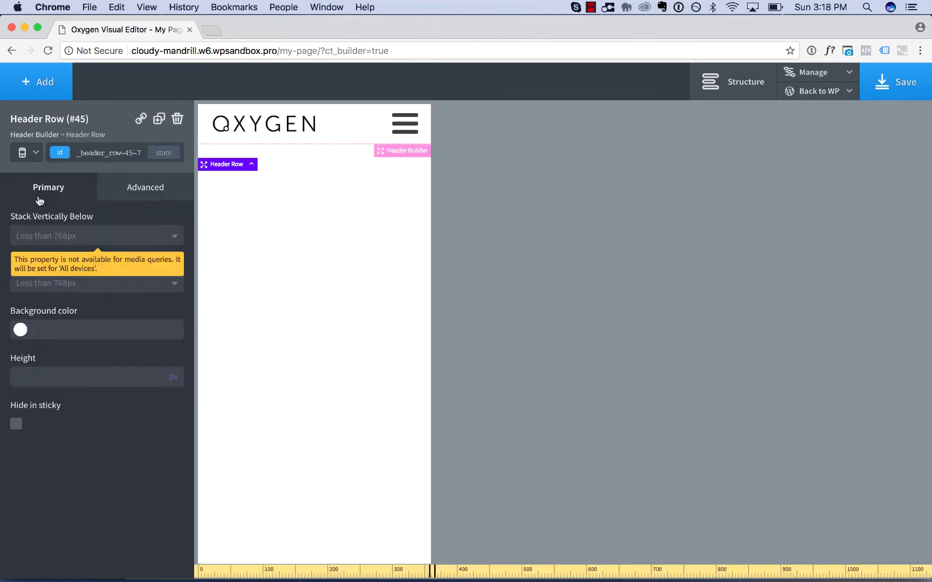
left_click(24, 152)
left_click(48, 173)
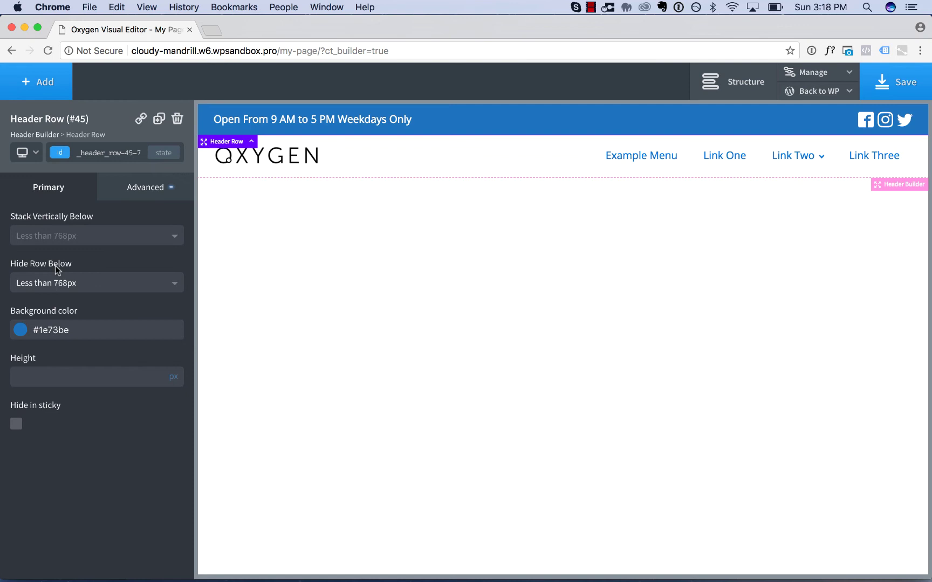
Step: Change the row's Hide Row Below setting to Never
left_click(68, 294)
left_click(66, 301)
left_click(67, 291)
left_click(65, 375)
Step: Add a Section below the header with a placeholder Heading inside it
left_click(42, 83)
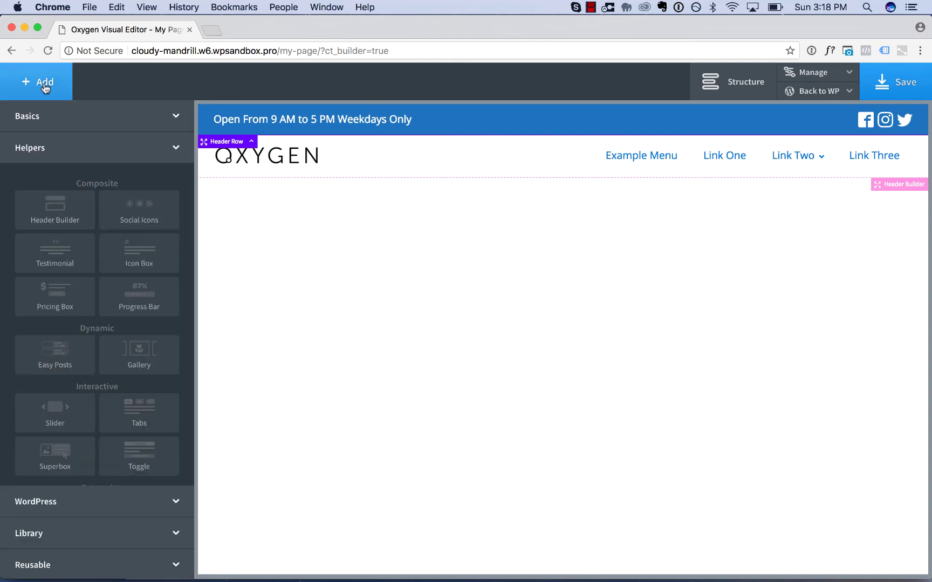
left_click(45, 114)
left_click(48, 168)
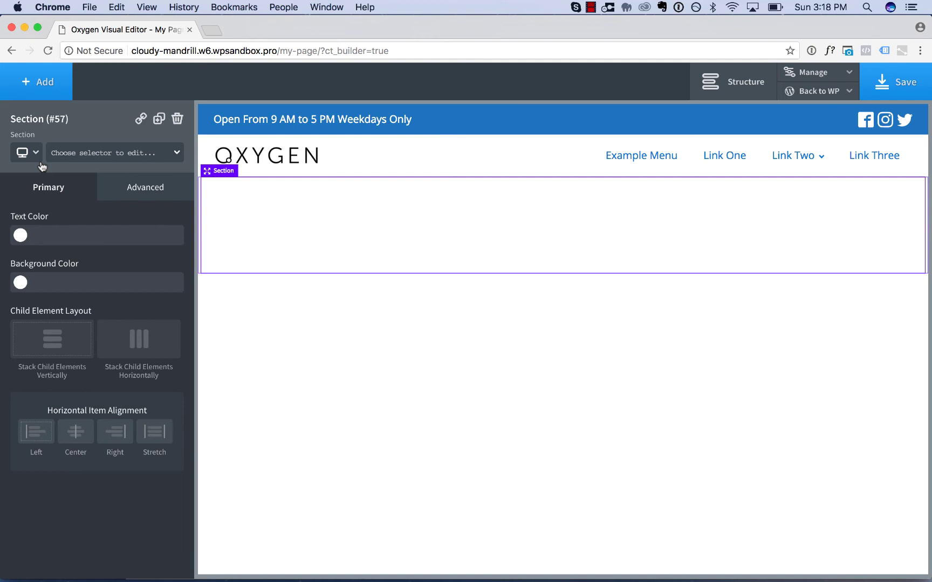
left_click(36, 86)
left_click(64, 275)
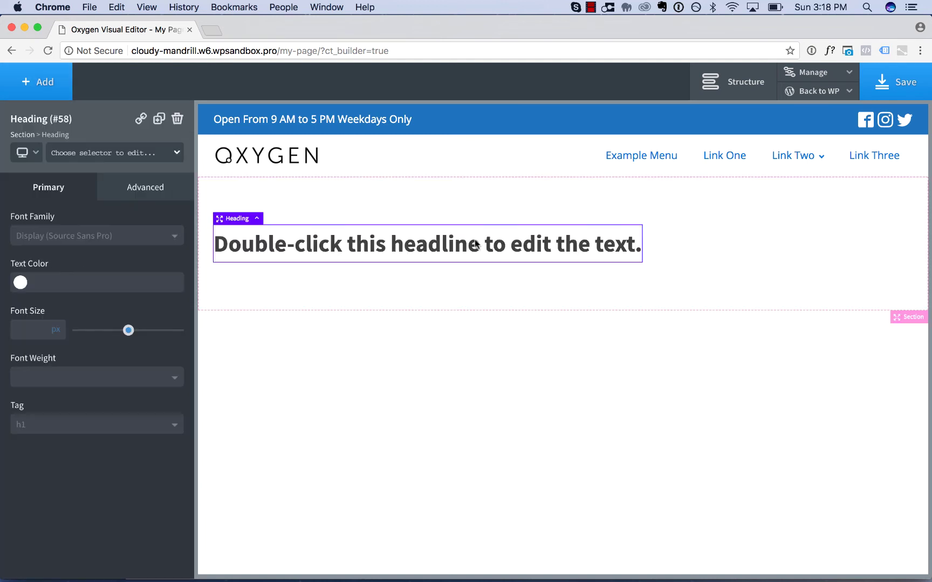
Step: Duplicate the headline section so three sections sit below the header
left_click(727, 229)
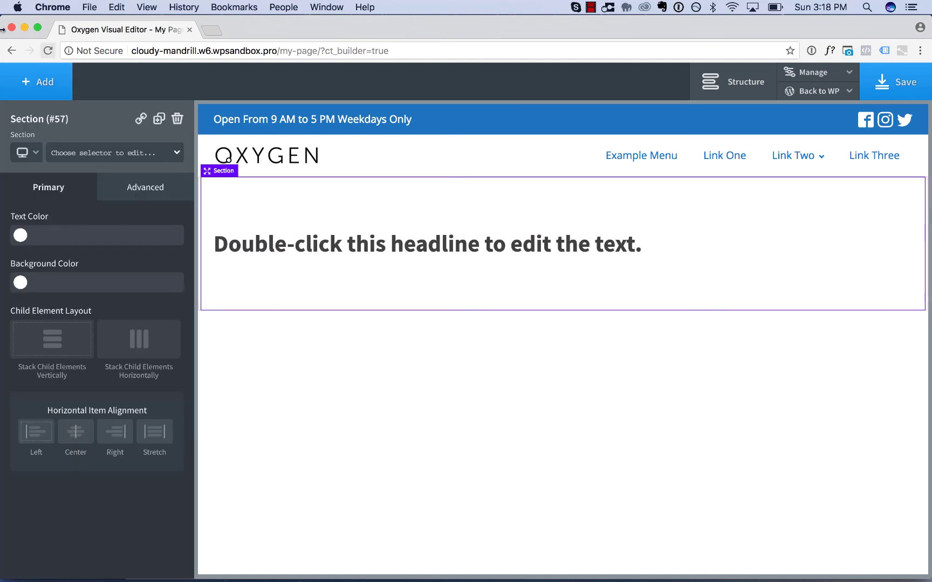
left_click(159, 119)
left_click(158, 118)
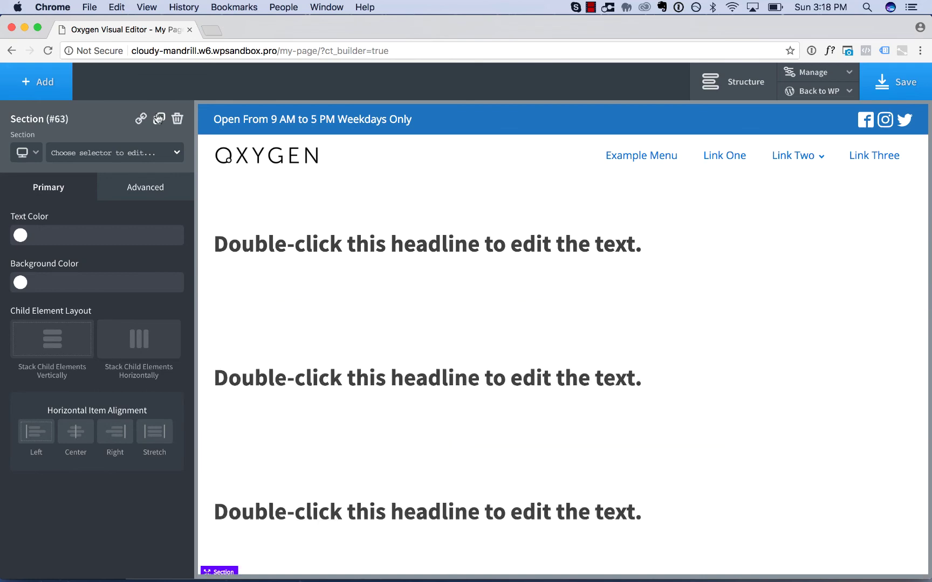
left_click(518, 322)
scroll(518, 323, "down", 3)
Step: Tick Sticky on the Header Builder and scroll the canvas to test the pinned header
scroll(517, 323, "up", 3)
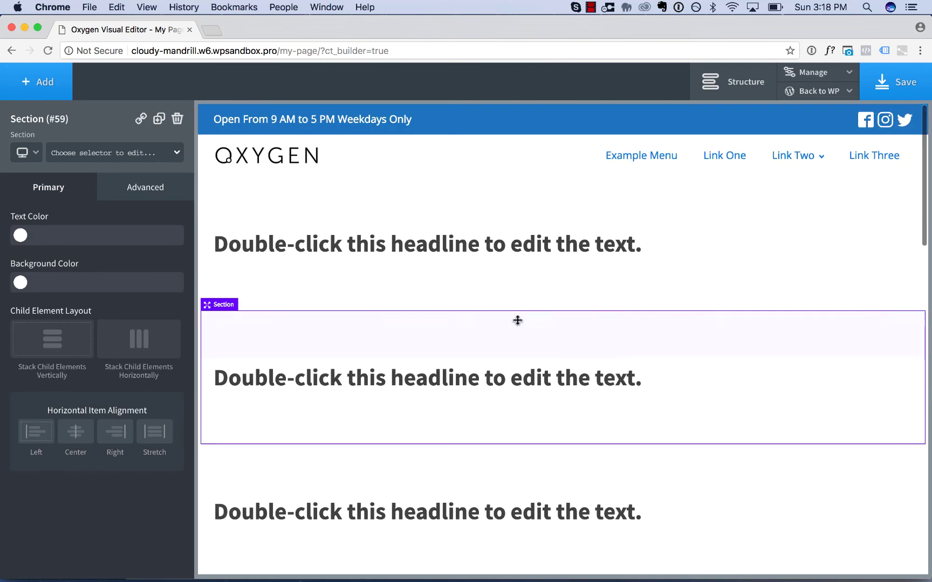
scroll(517, 322, "down", 3)
scroll(518, 322, "up", 3)
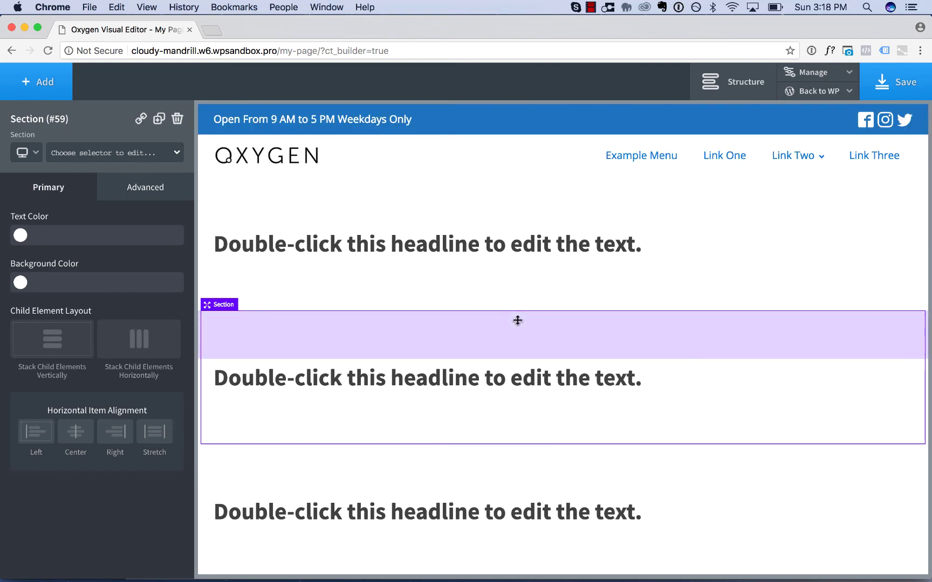
left_click(519, 152)
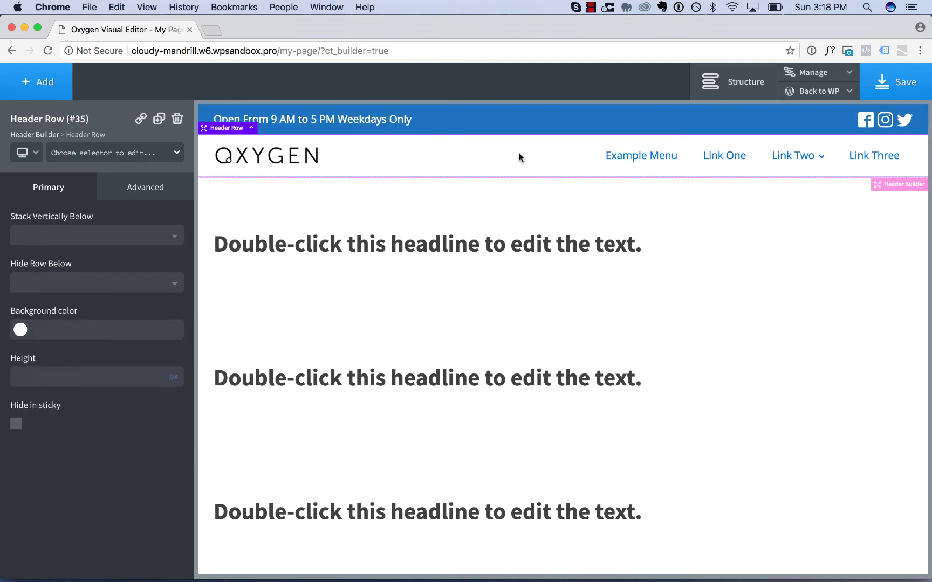
left_click(47, 135)
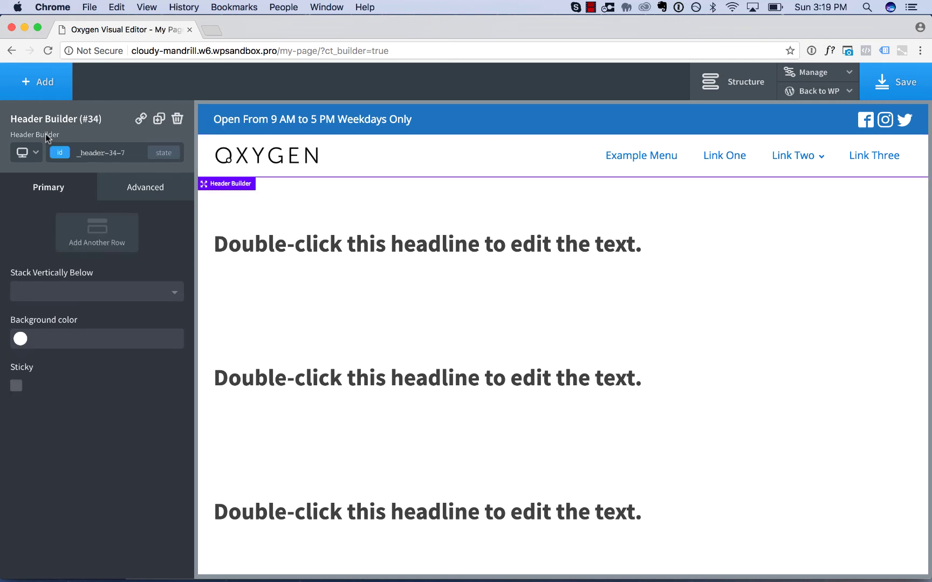
left_click(16, 387)
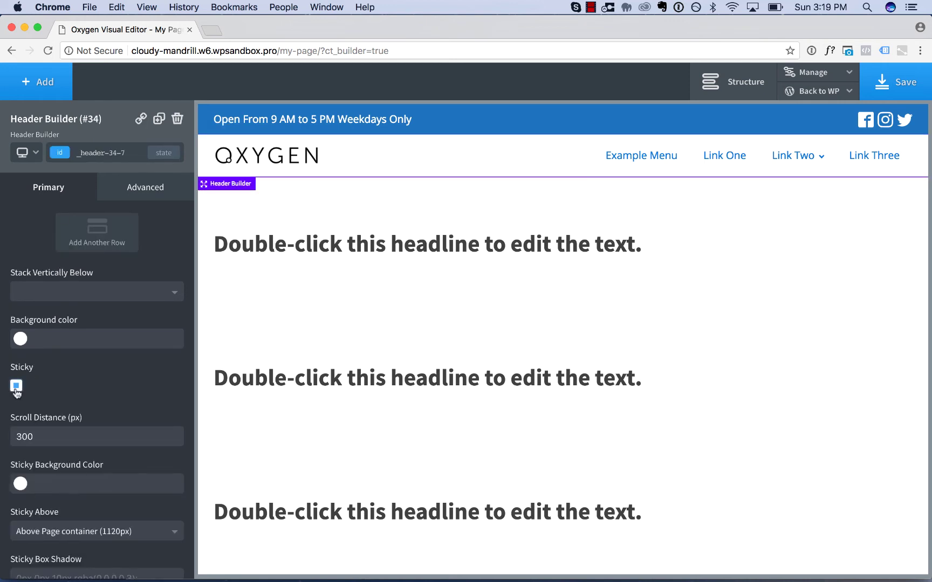
scroll(575, 313, "down", 3)
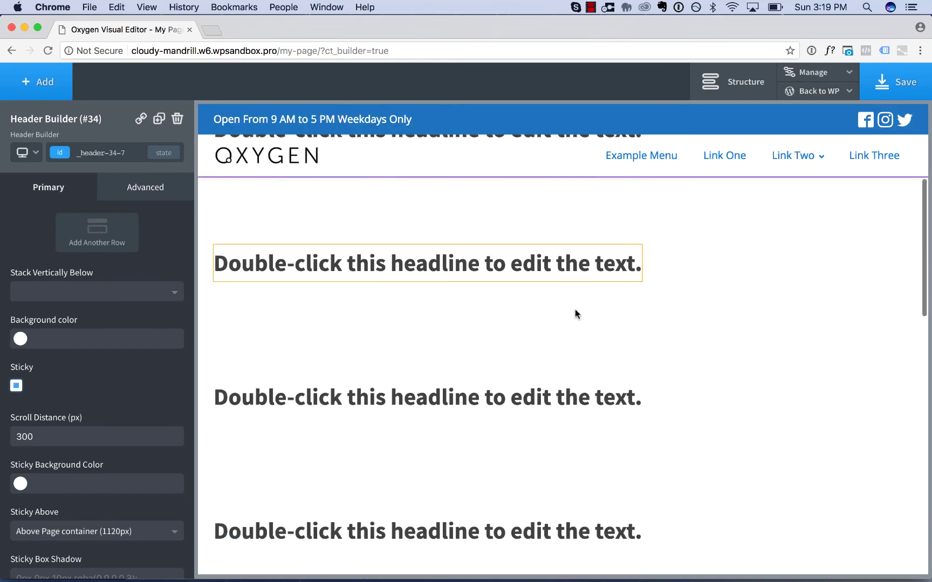
scroll(575, 312, "down", 5)
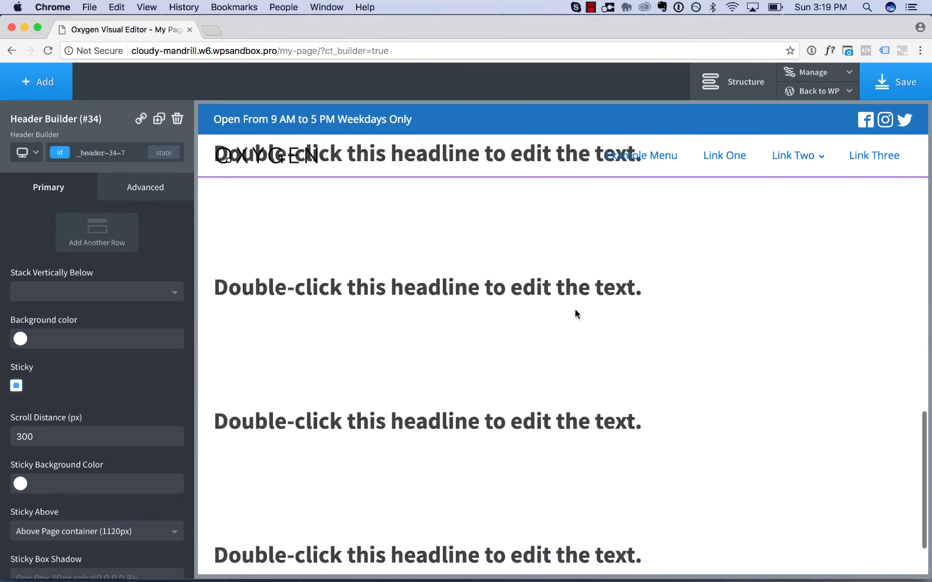
scroll(576, 314, "up", 8)
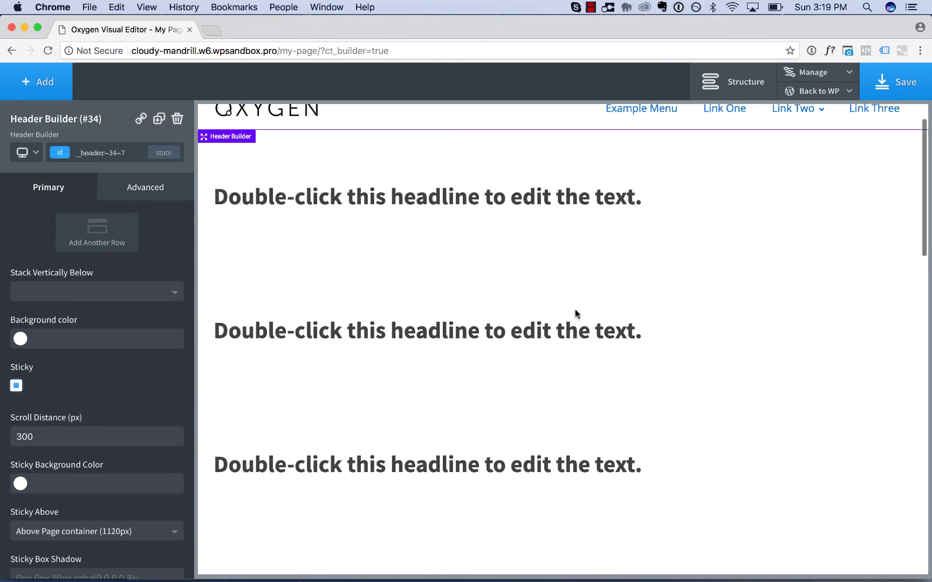
scroll(575, 314, "down", 2)
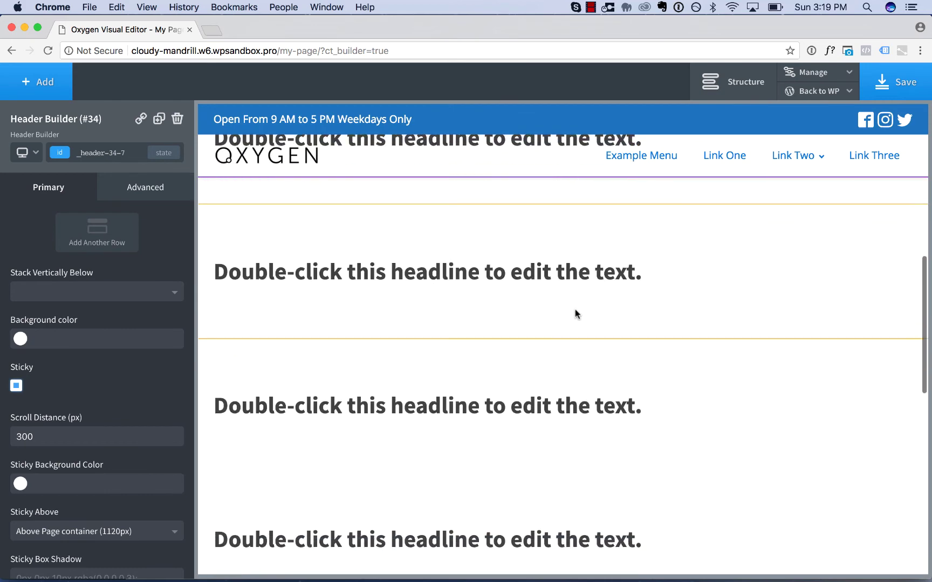
scroll(575, 314, "down", 3)
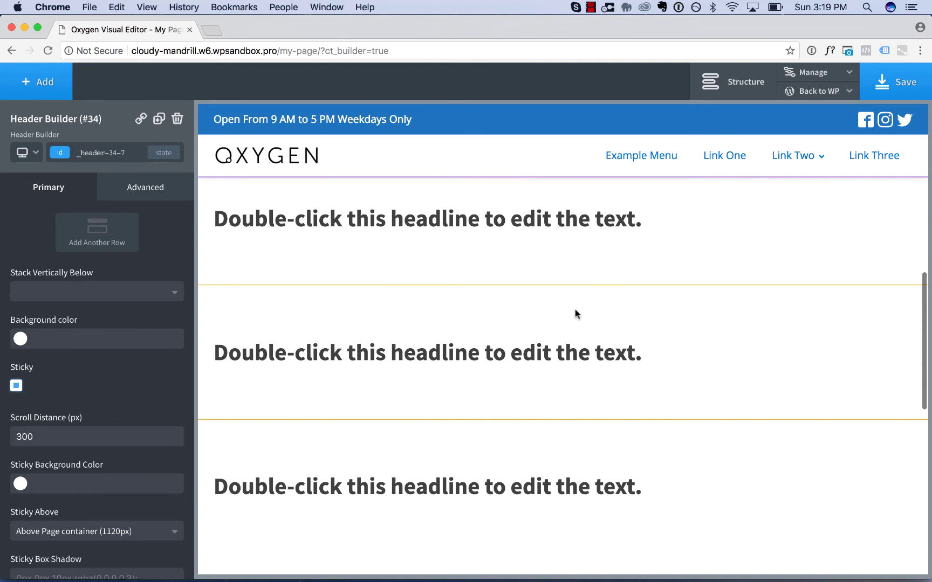
Step: Set the Sticky Background Color to white (#ffffff) and scroll to check the pinned header
left_click(20, 484)
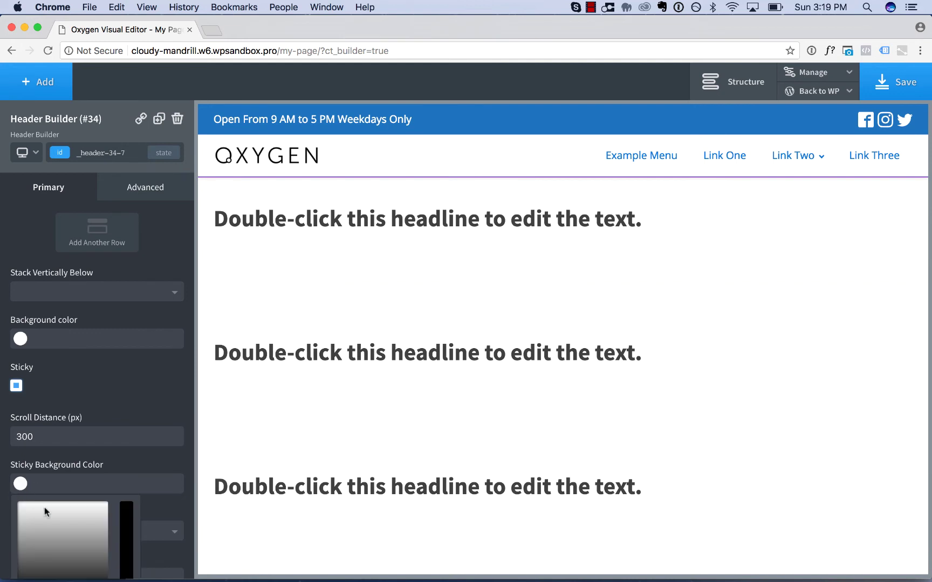
left_click(55, 521)
left_click_drag(55, 521, 3, 432)
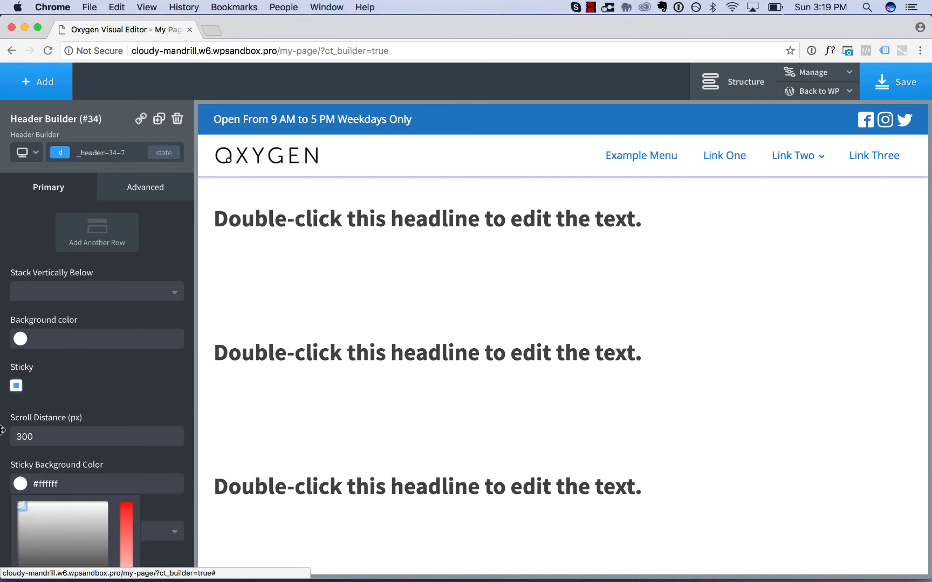
scroll(495, 349, "down", 3)
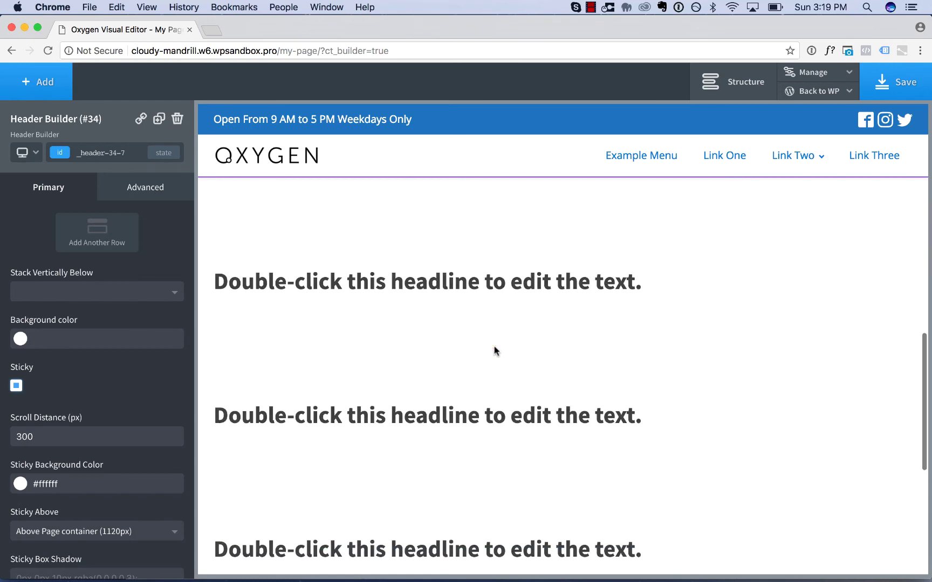
scroll(495, 350, "up", 5)
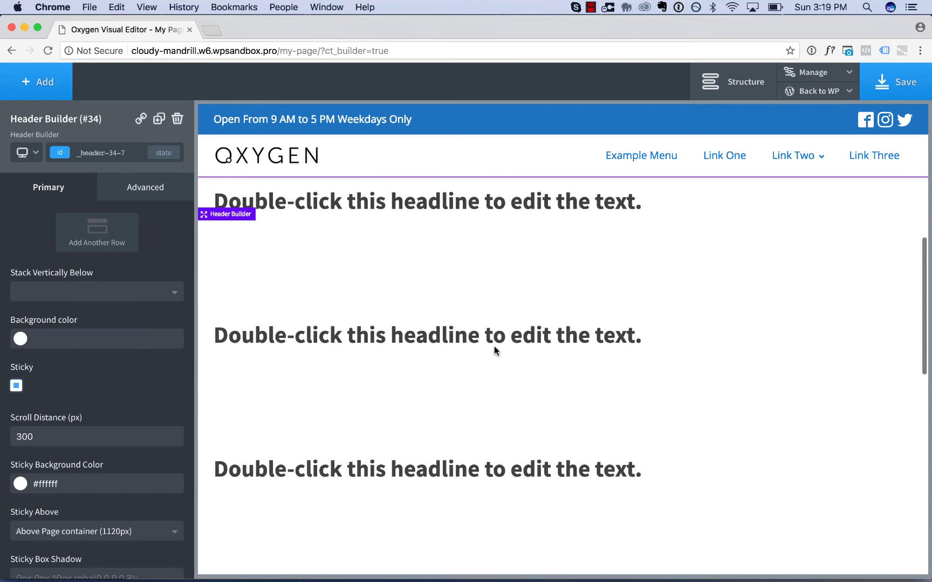
scroll(496, 350, "down", 5)
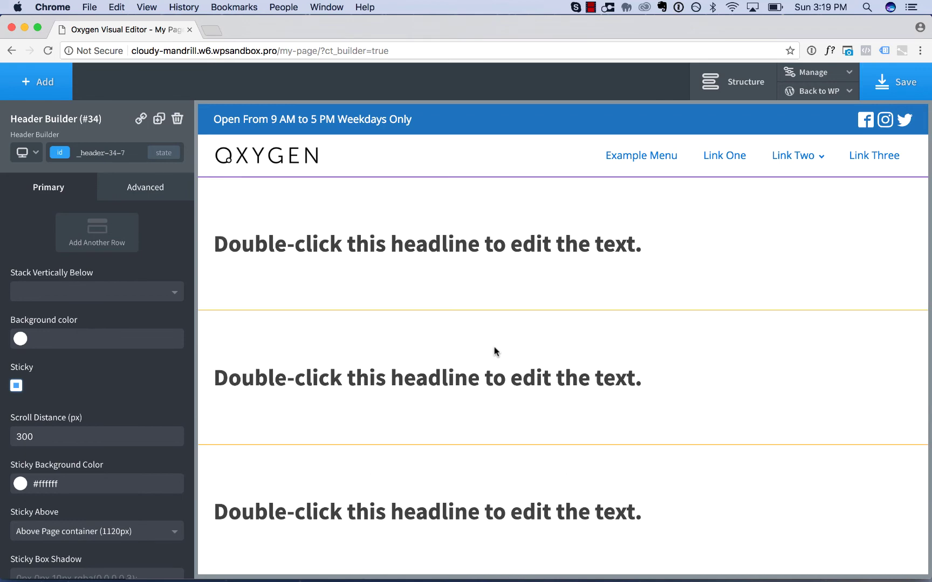
scroll(520, 374, "up", 5)
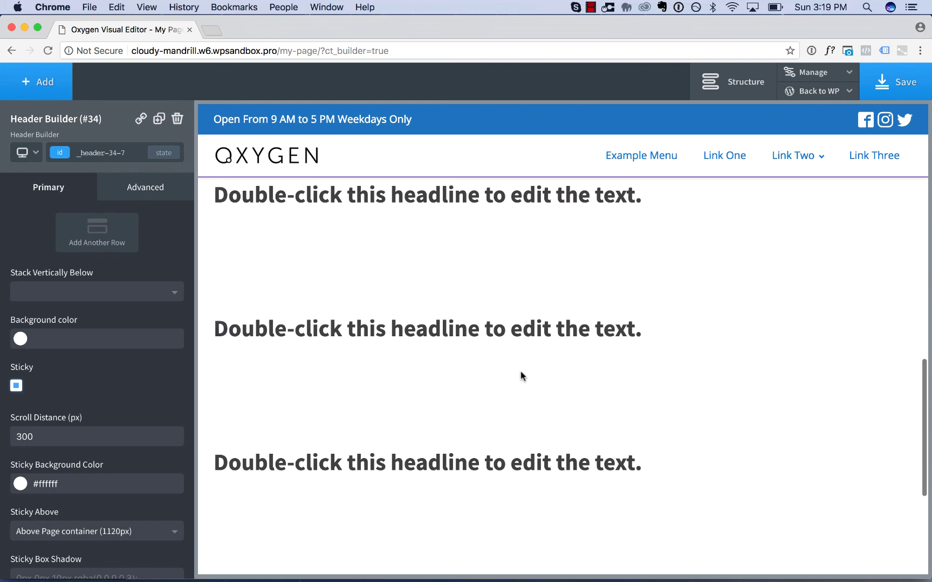
scroll(521, 376, "up", 2)
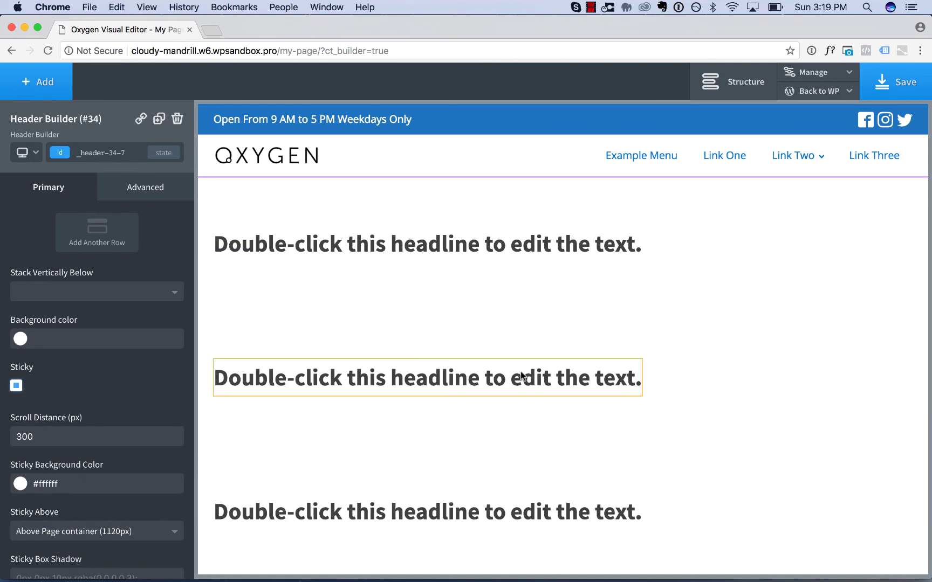
scroll(520, 374, "down", 2)
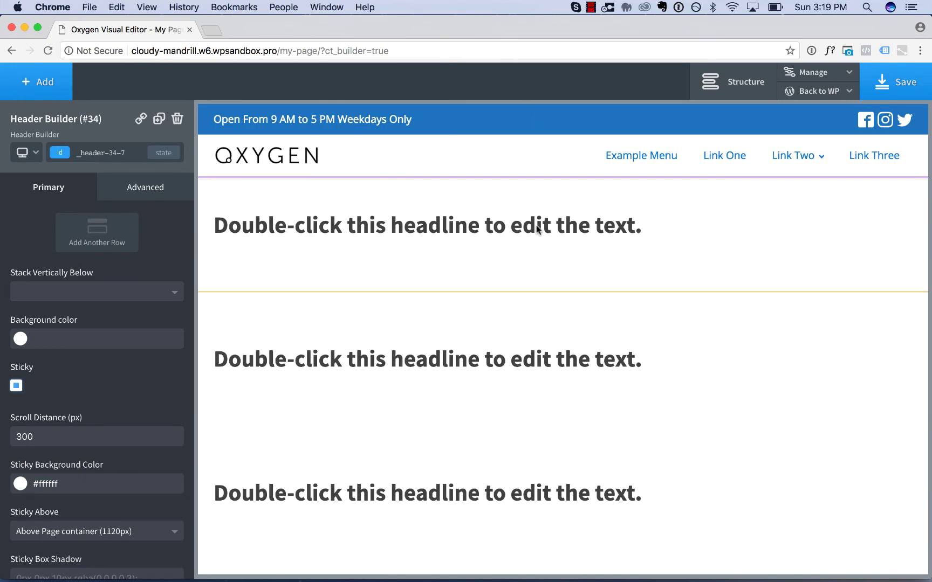
scroll(521, 331, "up", 1)
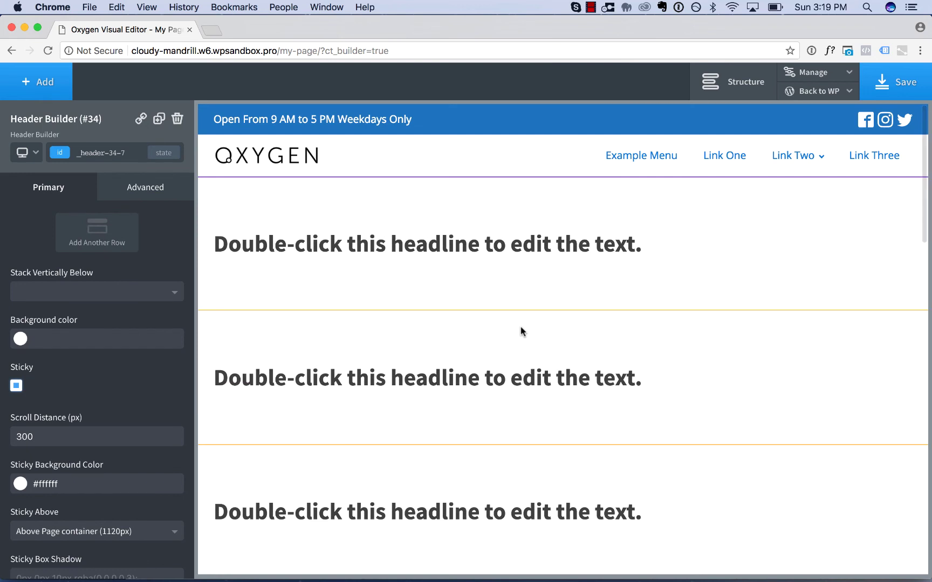
Step: Tick 'Hide in sticky' on the blue hours row and scroll to confirm it disappears
left_click(524, 116)
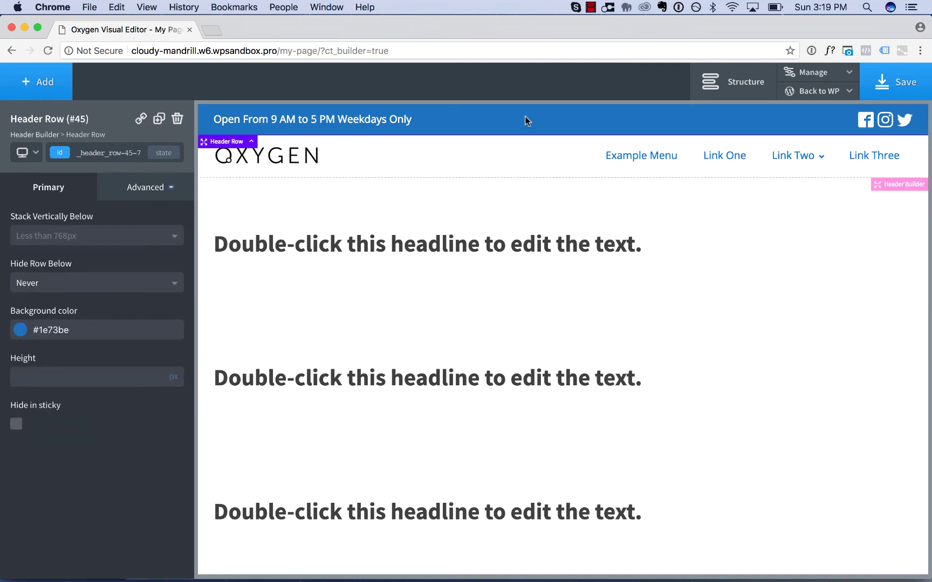
left_click(16, 424)
scroll(636, 351, "down", 5)
scroll(636, 355, "down", 5)
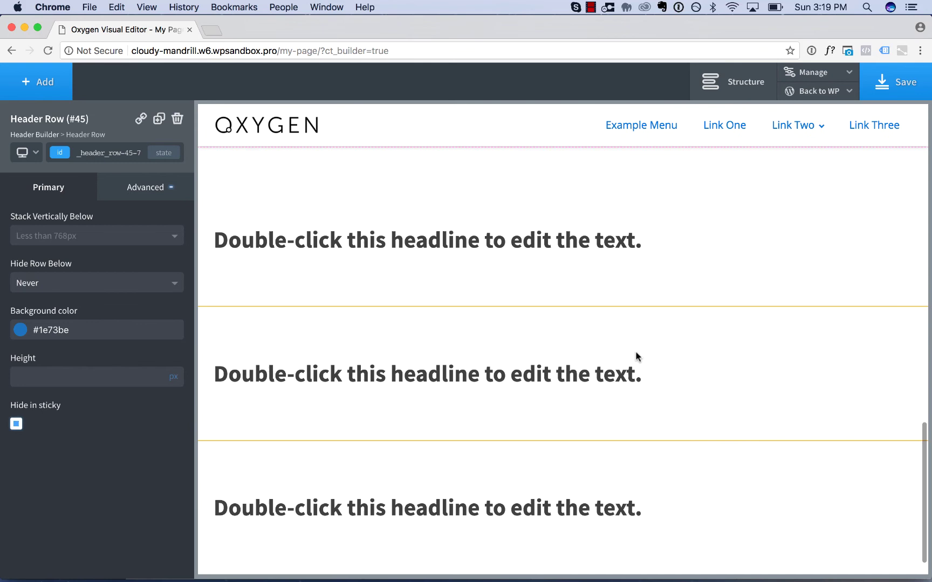
scroll(636, 356, "up", 10)
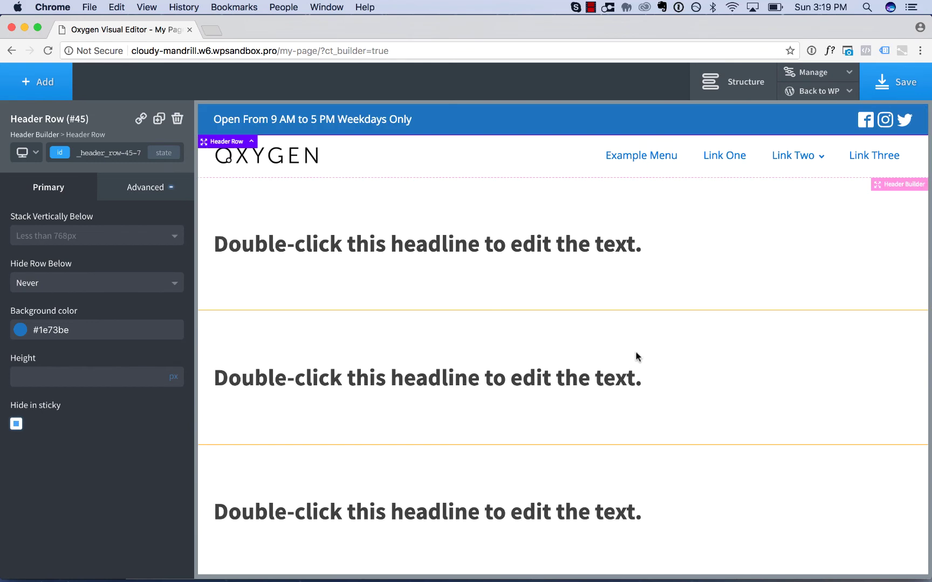
scroll(635, 356, "down", 10)
scroll(636, 356, "up", 10)
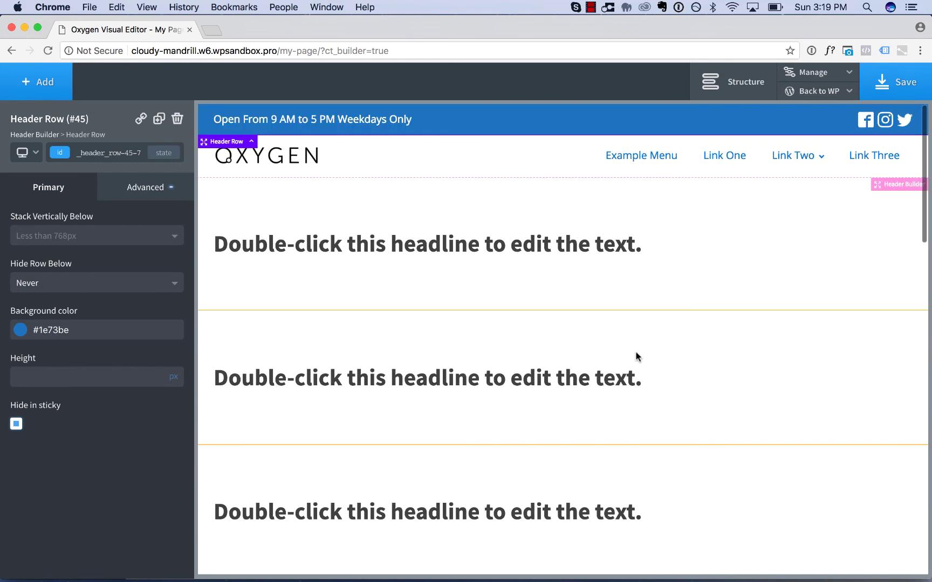
scroll(635, 355, "down", 10)
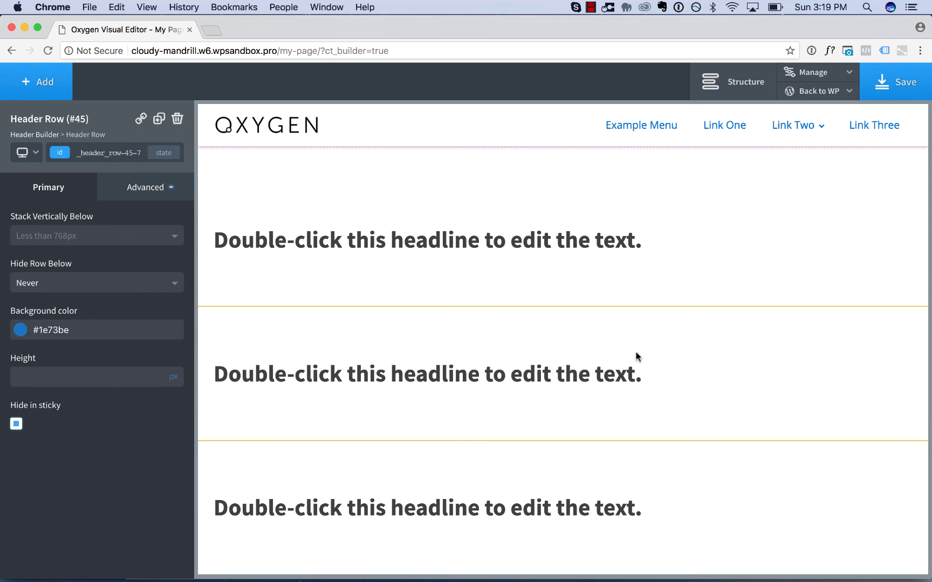
scroll(636, 356, "up", 10)
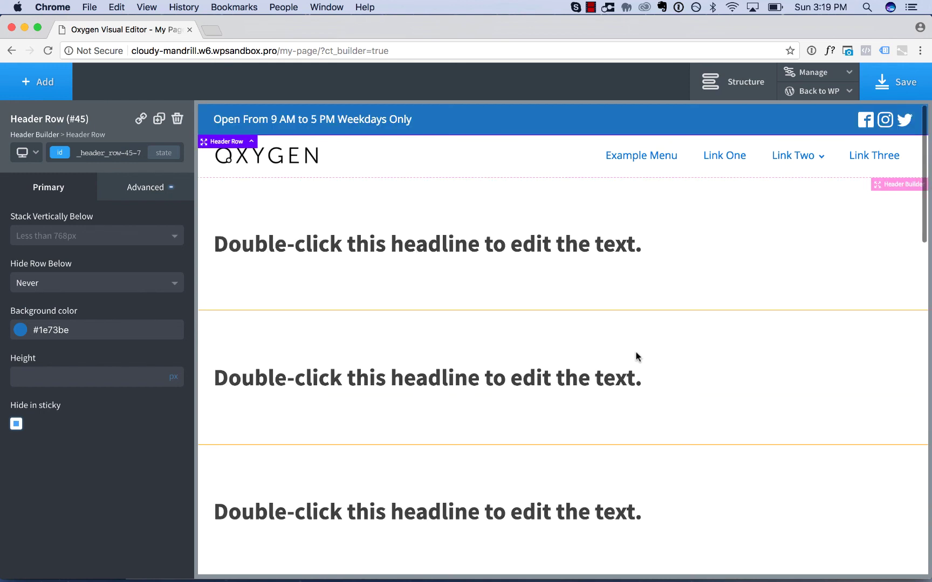
Step: Set the Header Builder's Sticky Above option to Above 768px
left_click(43, 136)
scroll(154, 406, "down", 1)
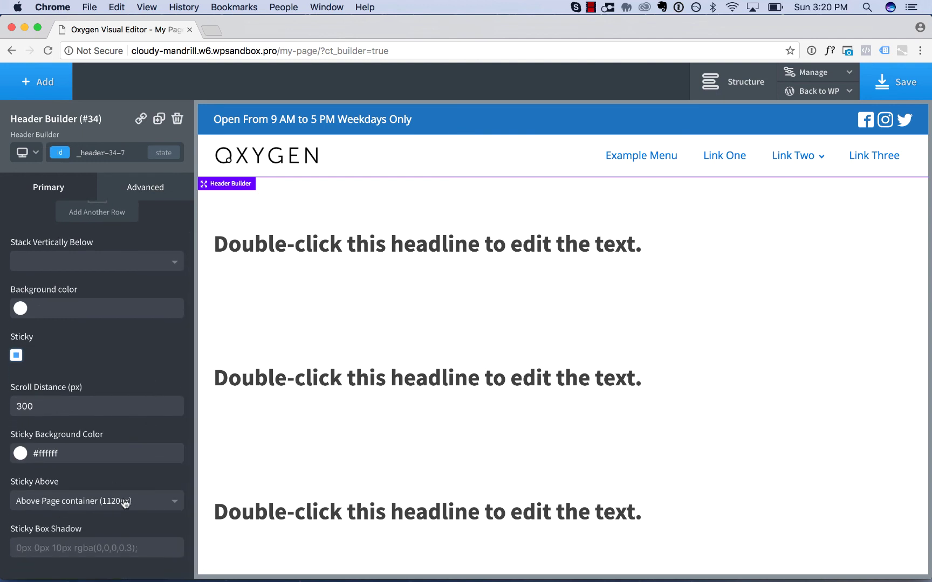
left_click(28, 157)
left_click(75, 501)
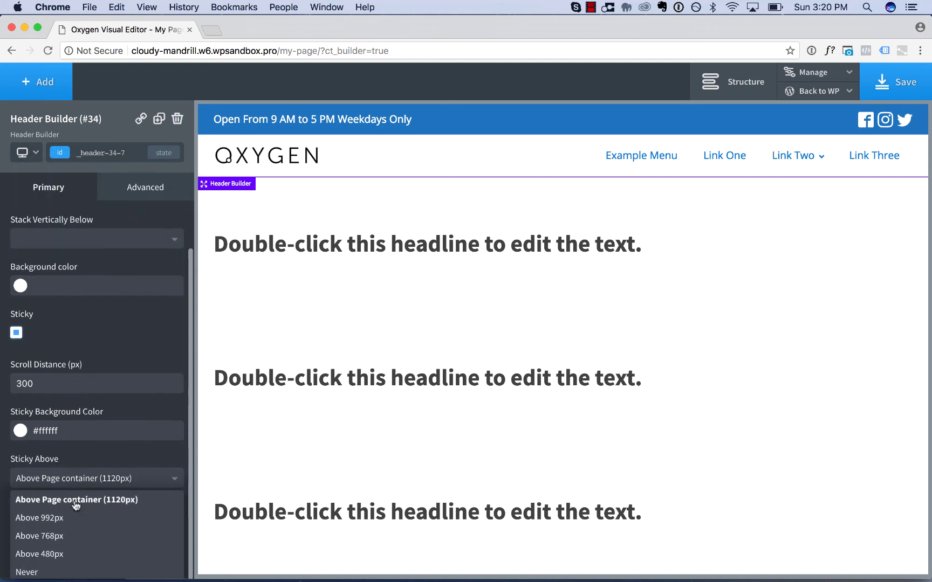
left_click(87, 537)
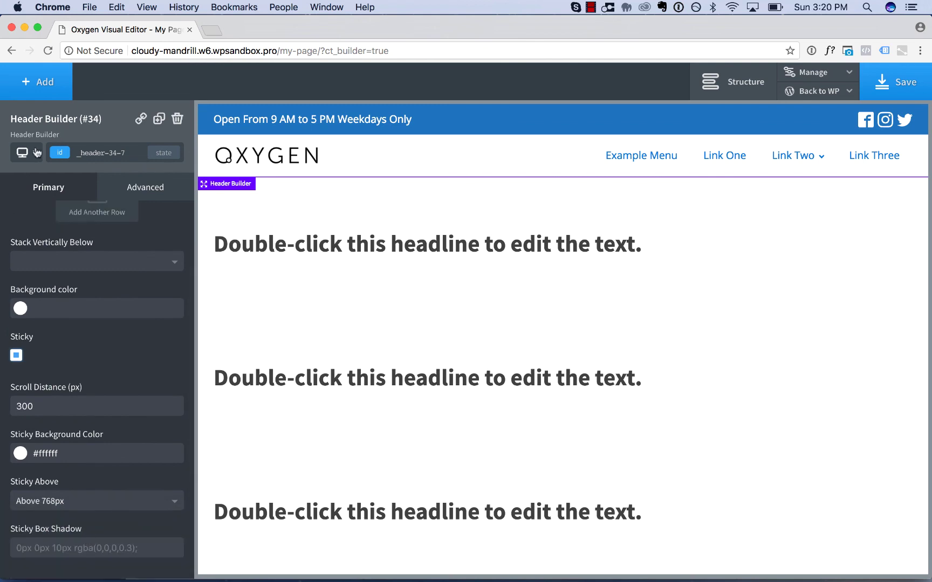
Step: Preview the page at the 'Less than 992px' breakpoint, then return to All devices
mouse_move(37, 153)
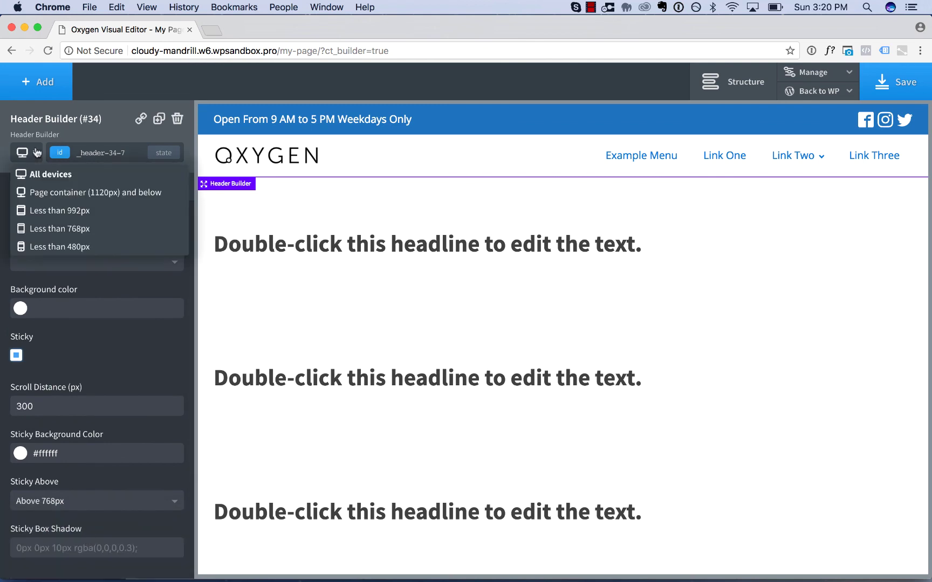
left_click(81, 211)
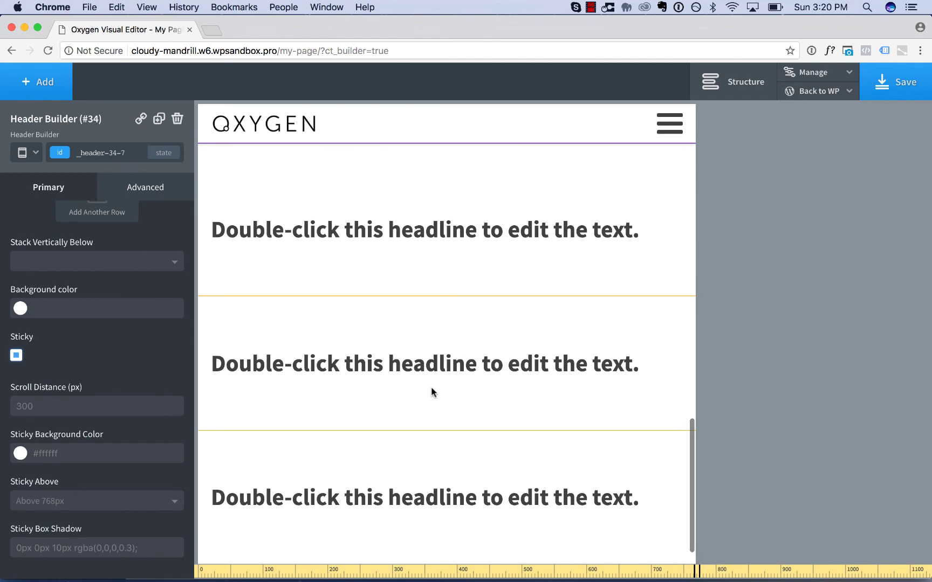
mouse_move(27, 153)
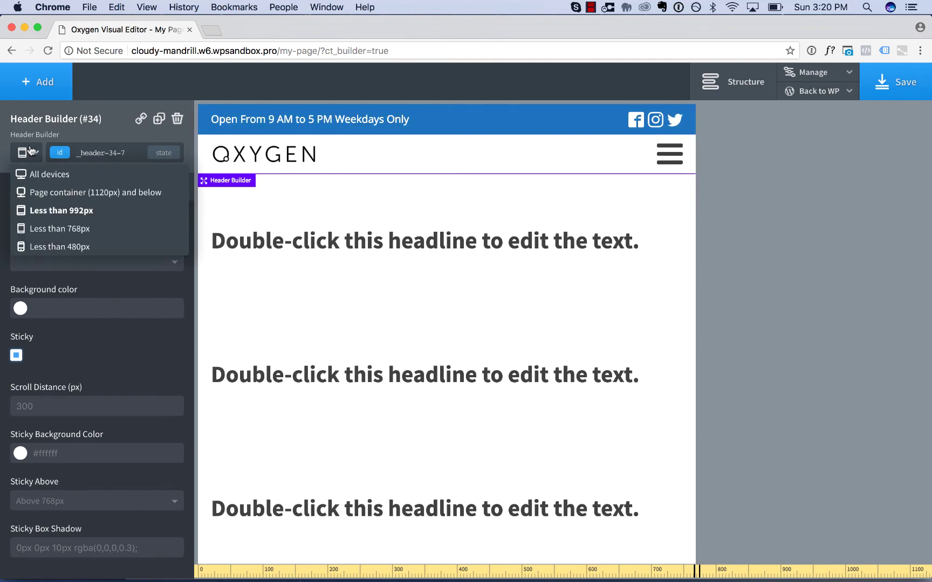
left_click(43, 173)
Step: Change Sticky Above to 'Above Page container (1120px)' and recheck it across breakpoints
left_click(119, 501)
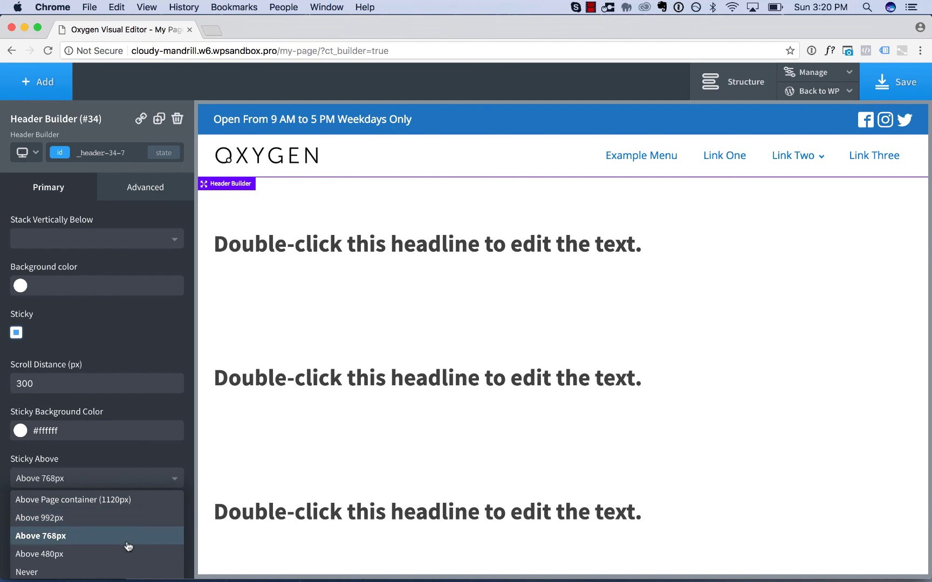
left_click(129, 501)
scroll(284, 382, "down", 4)
scroll(284, 383, "up", 3)
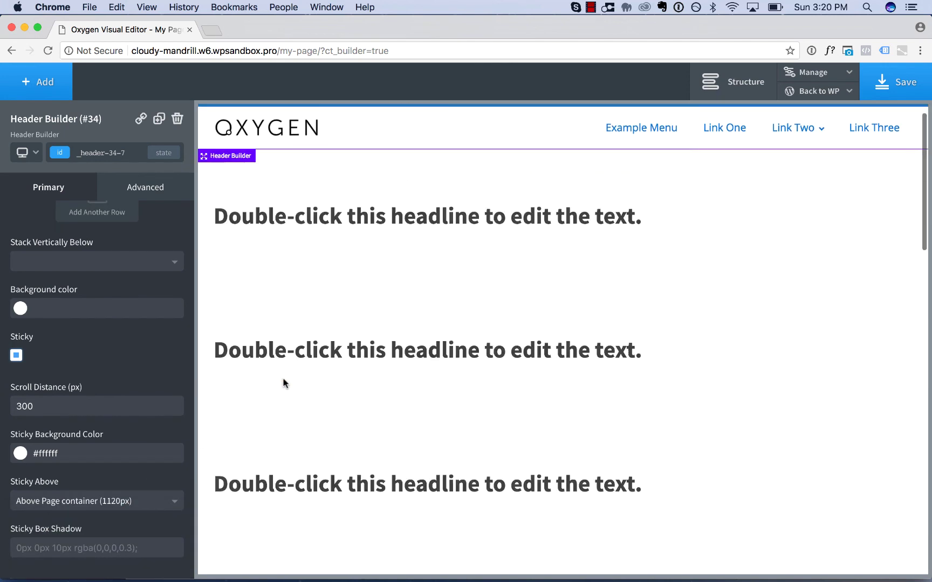
mouse_move(28, 154)
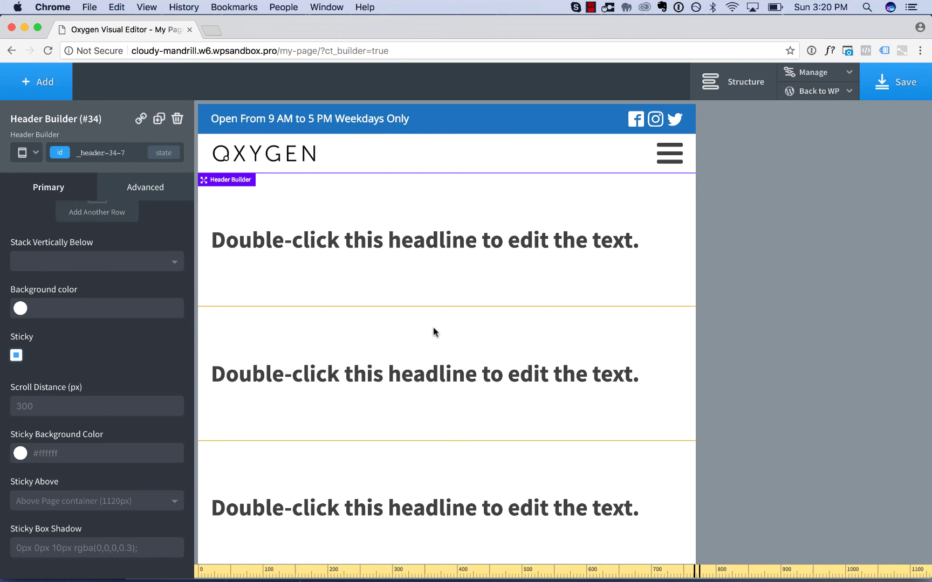
scroll(433, 328, "down", 3)
scroll(433, 328, "up", 4)
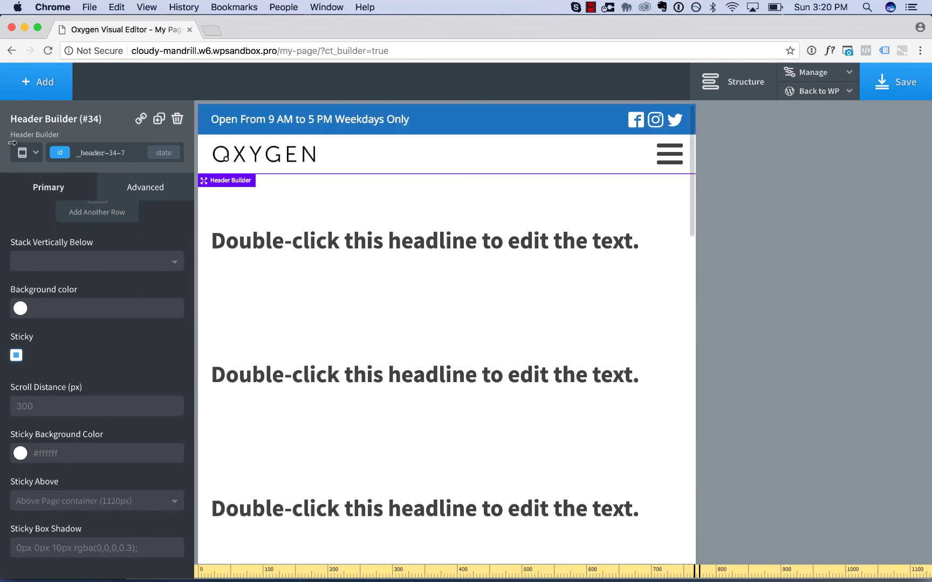
left_click(33, 157)
left_click(36, 171)
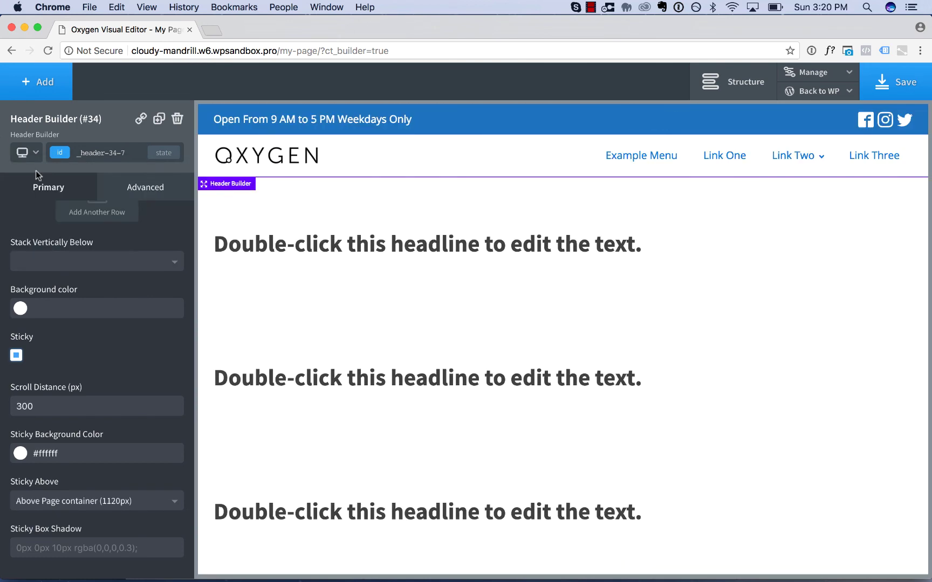